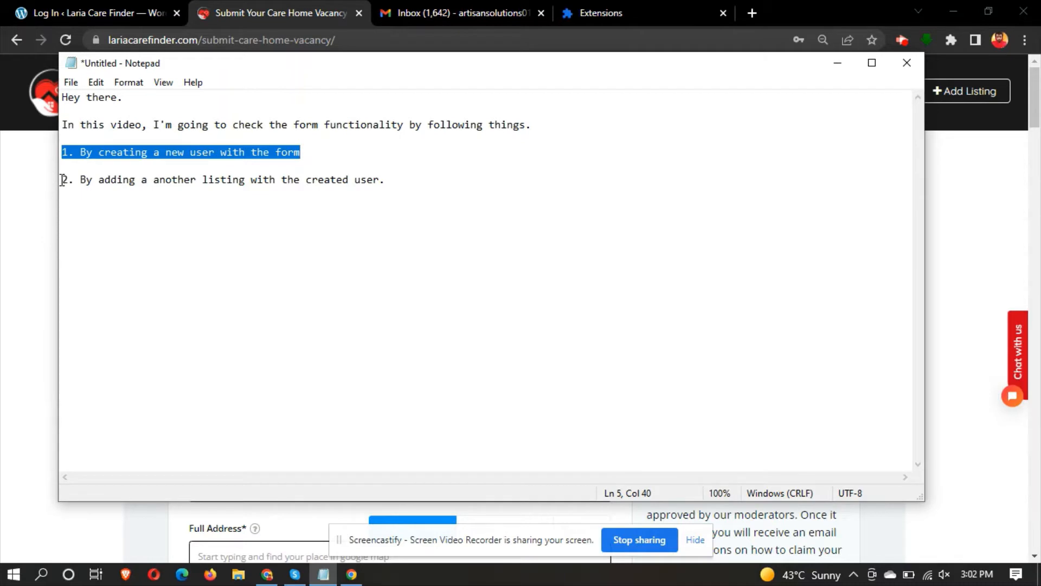
- Add the closing line 'So. let's get started' below the second numbered test step
left_click_drag(63, 179, 440, 175)
left_click(434, 179)
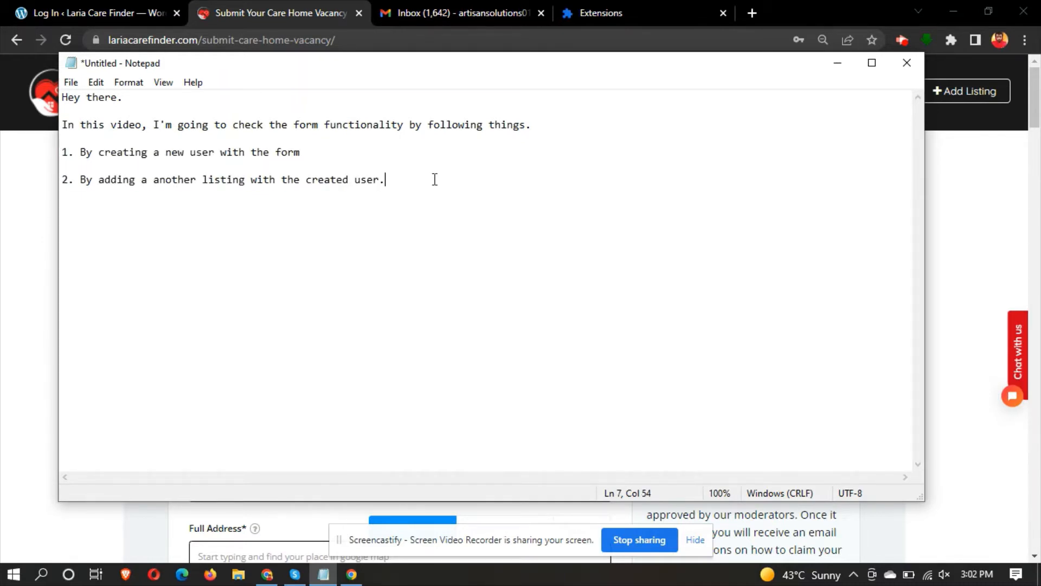
key("Return")
key("Return")
type("So. let's get s")
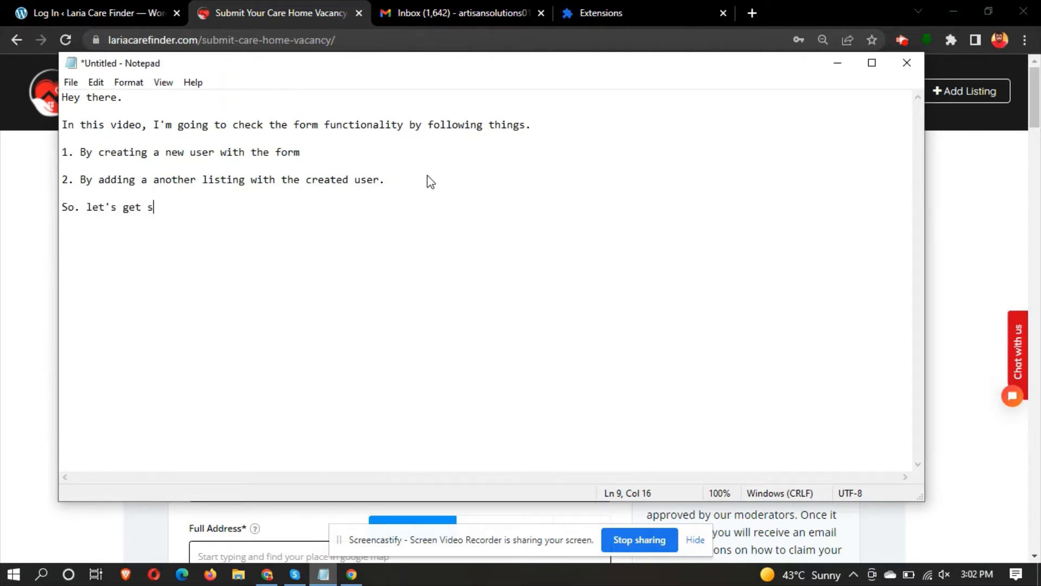
type("tarted.")
- Enter 'Artisan Solutions 01' as the listing title on the vacancy submission form
left_click(253, 8)
scroll(64, 332, "down", 6)
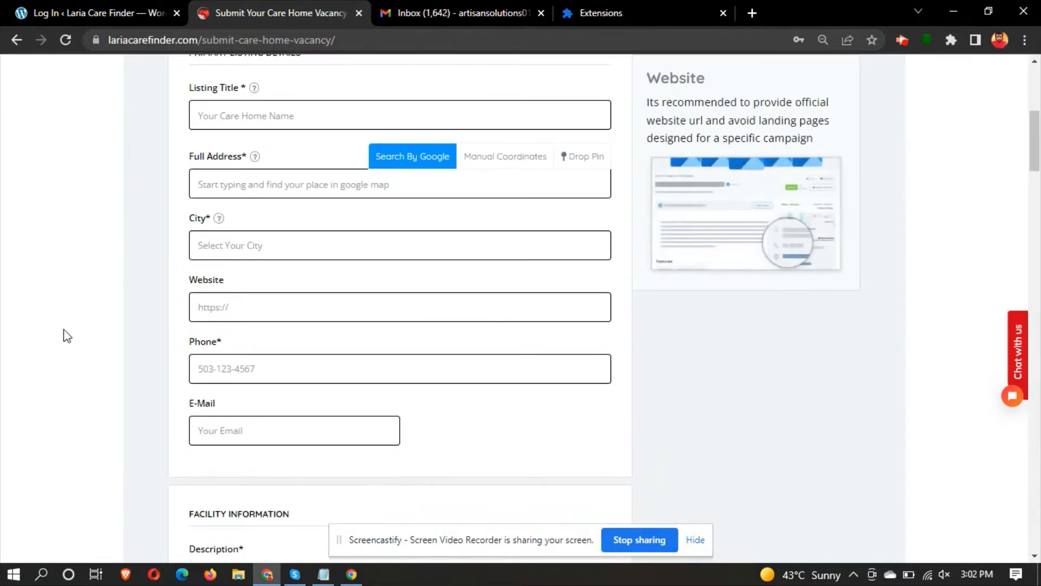
scroll(63, 332, "up", 1)
scroll(63, 332, "down", 2)
scroll(64, 332, "up", 4)
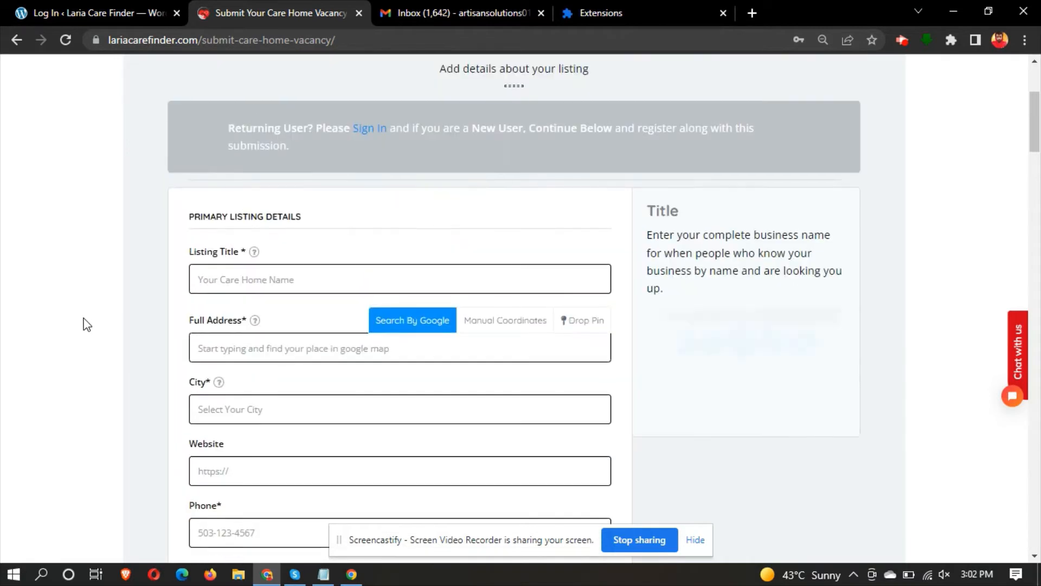
left_click(258, 274)
type("Art")
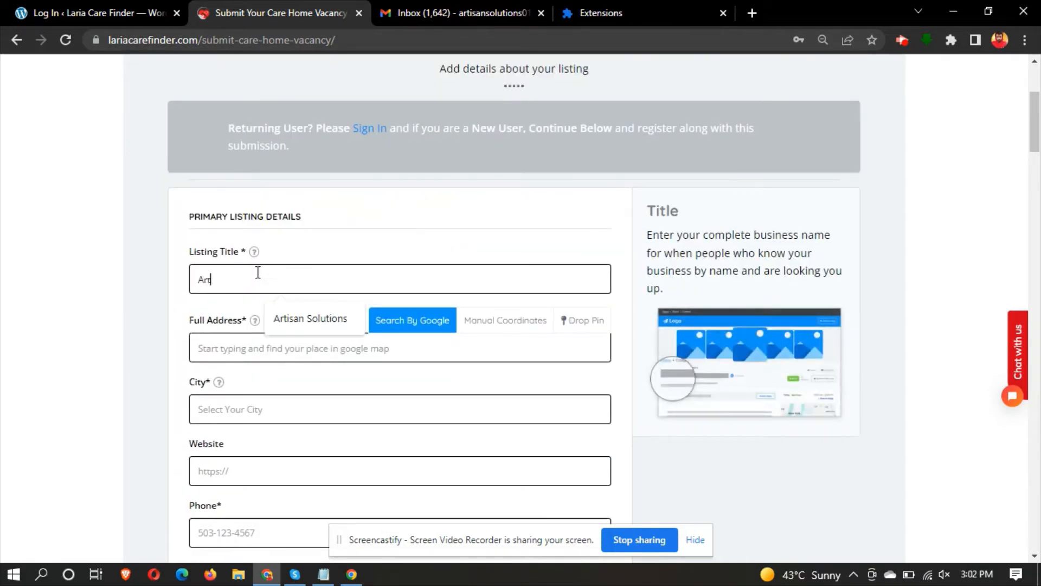
type("isan Solutions 01")
- Set the address to Testaccio market, Rome and the city to Tesuque, NM, USA
scroll(258, 274, "down", 2)
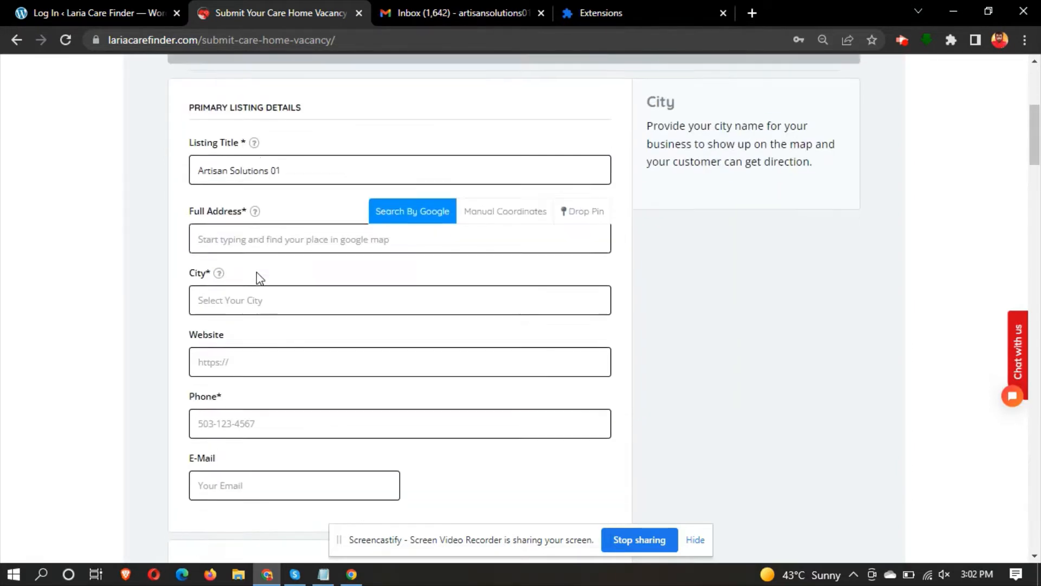
left_click(234, 223)
type("test")
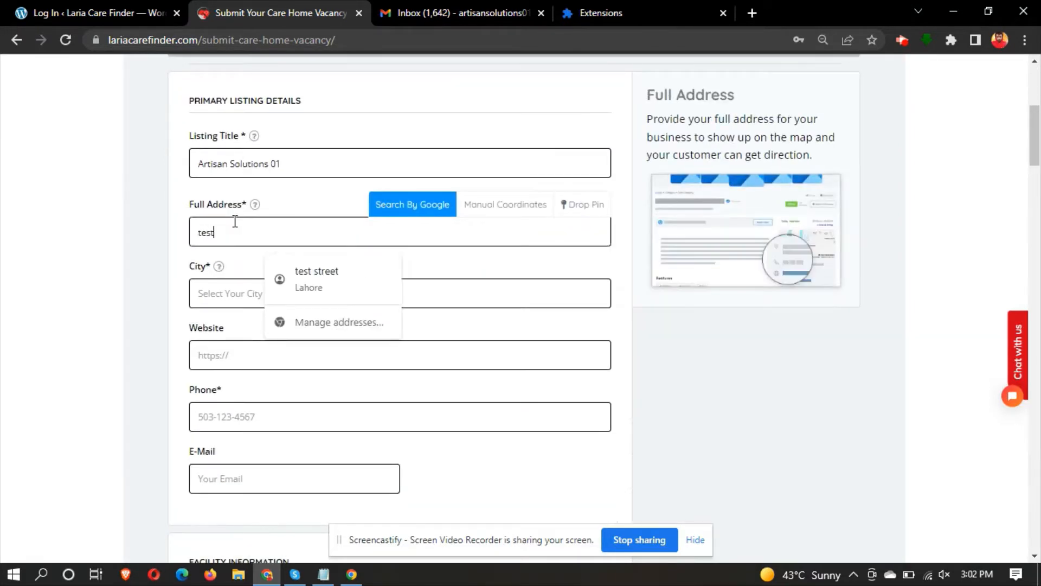
left_click(219, 263)
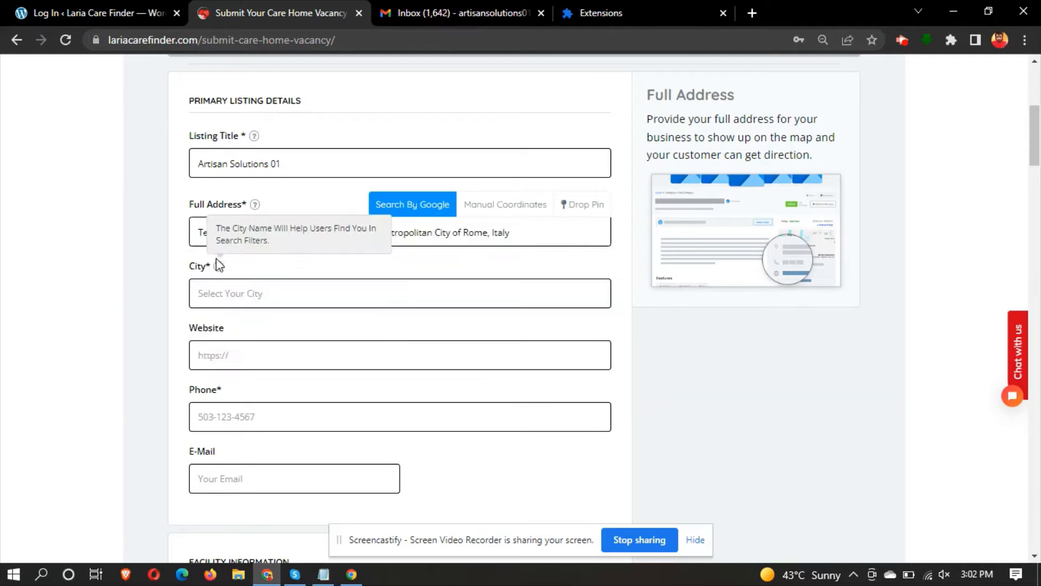
left_click(223, 293)
type("tes")
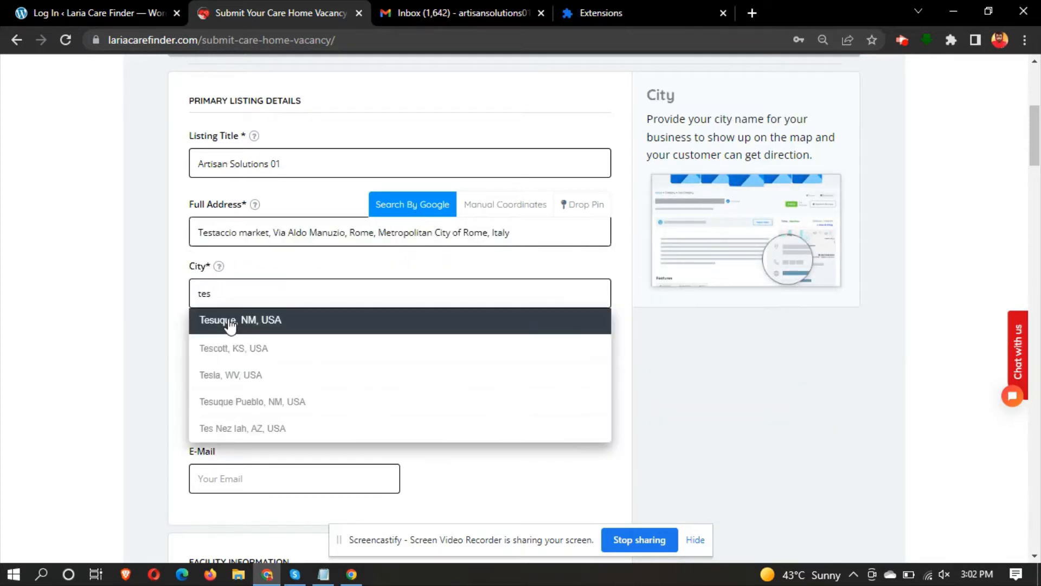
left_click(206, 320)
- Fill in the phone number and the saved contact e-mail
scroll(258, 242, "down", 3)
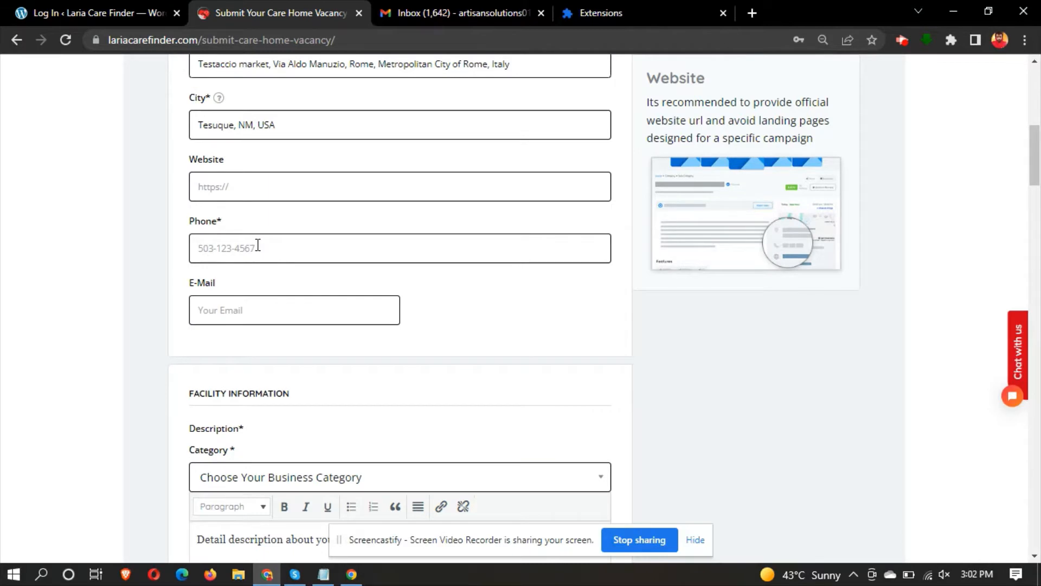
left_click(259, 245)
type("0000000")
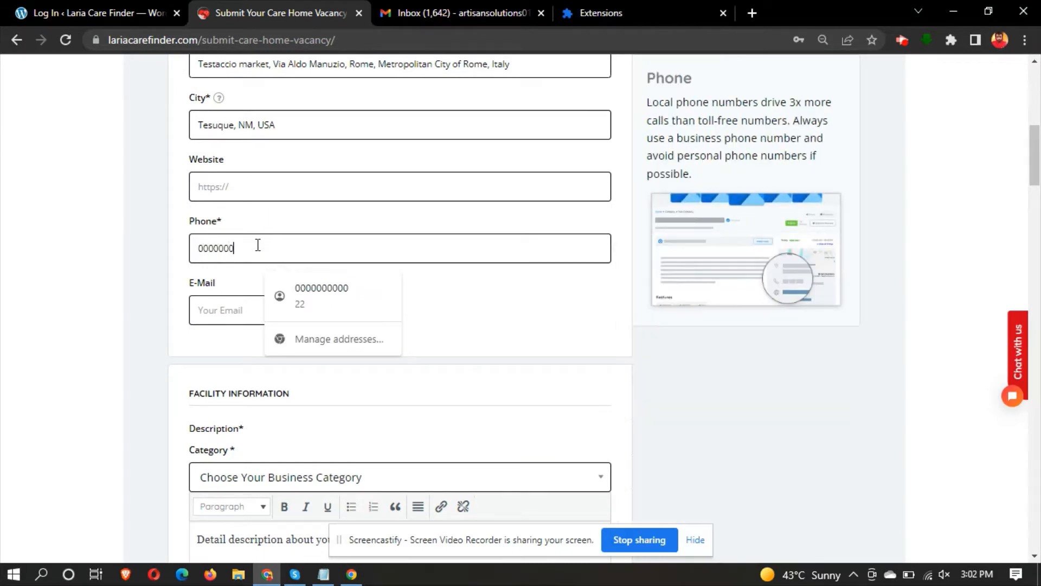
type("000")
left_click(222, 307)
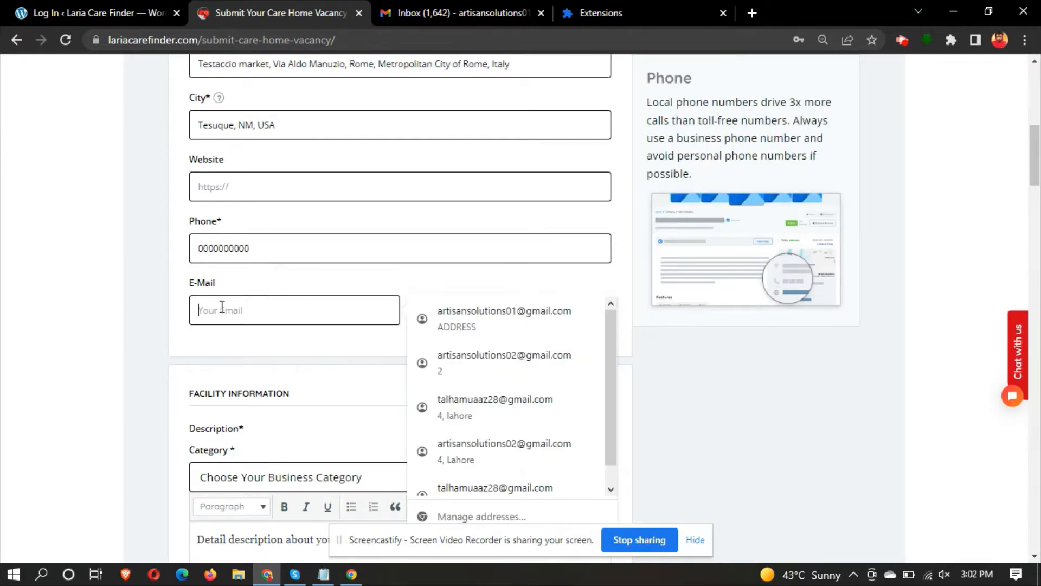
left_click(501, 313)
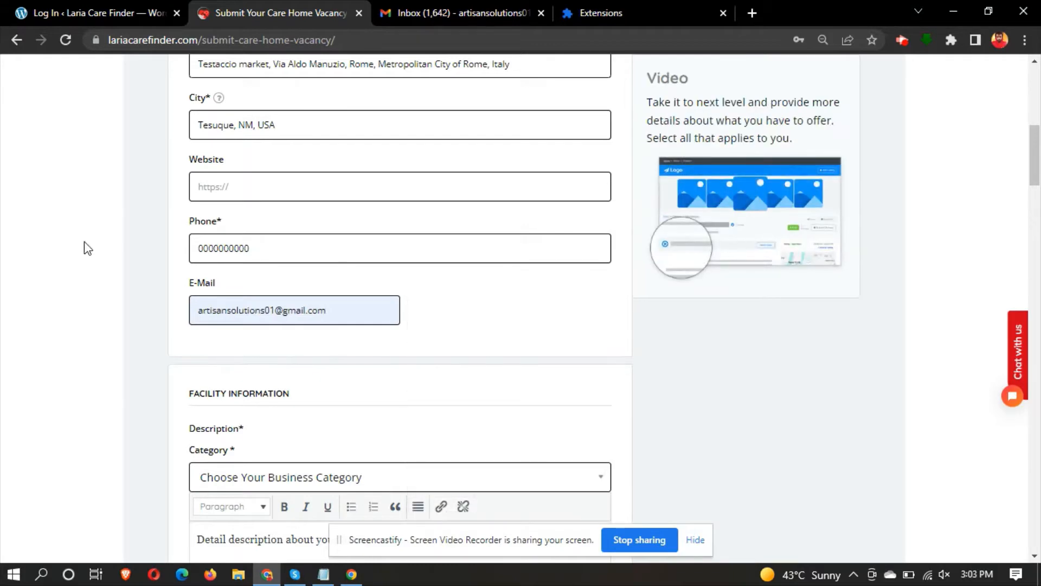
scroll(87, 247, "down", 4)
- Choose the Care Homes Availability category and Group Home facility type, and tick Classes 1–3
left_click(232, 247)
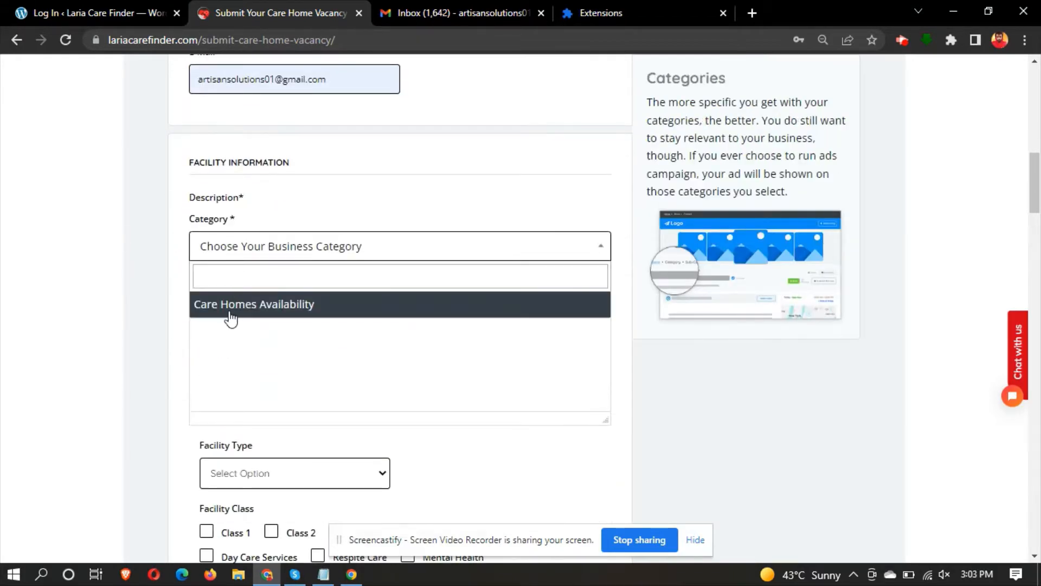
left_click(232, 305)
scroll(184, 421, "down", 4)
left_click(270, 236)
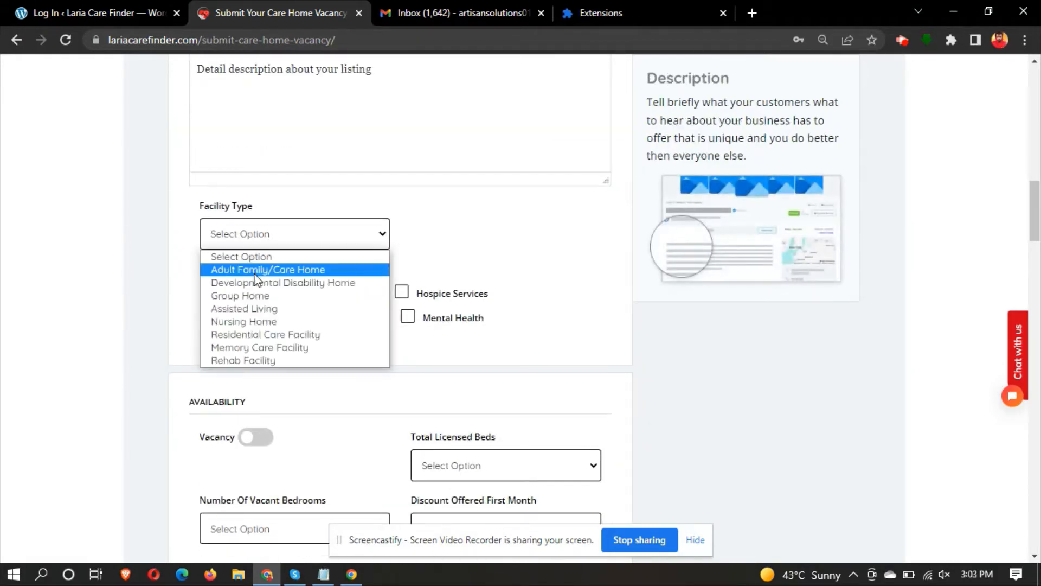
left_click(239, 296)
left_click(229, 295)
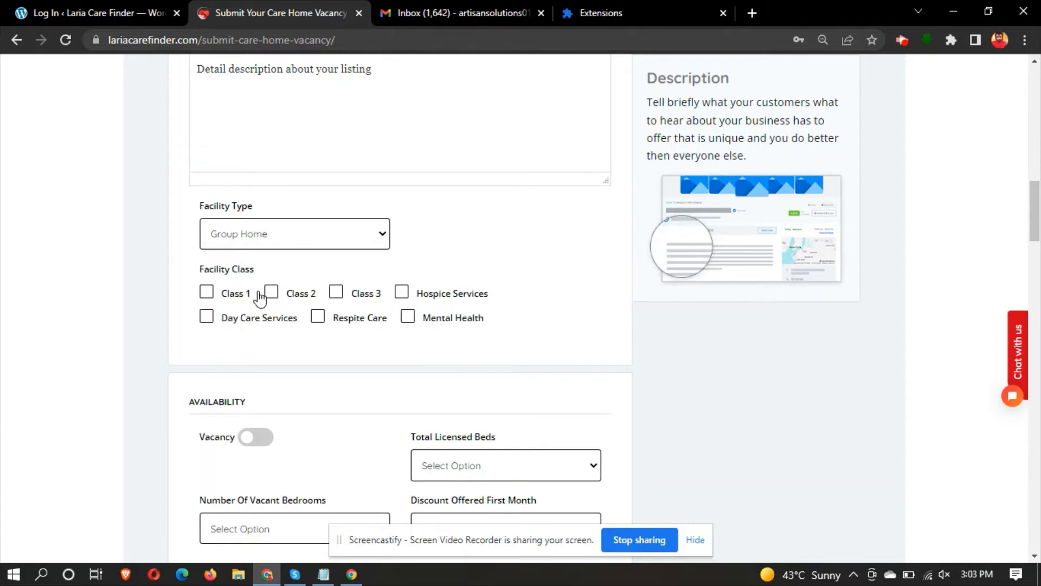
left_click(272, 296)
left_click(348, 298)
- Turn vacancy on with 2 vacant bedrooms and 6 total licensed beds
scroll(347, 295, "down", 3)
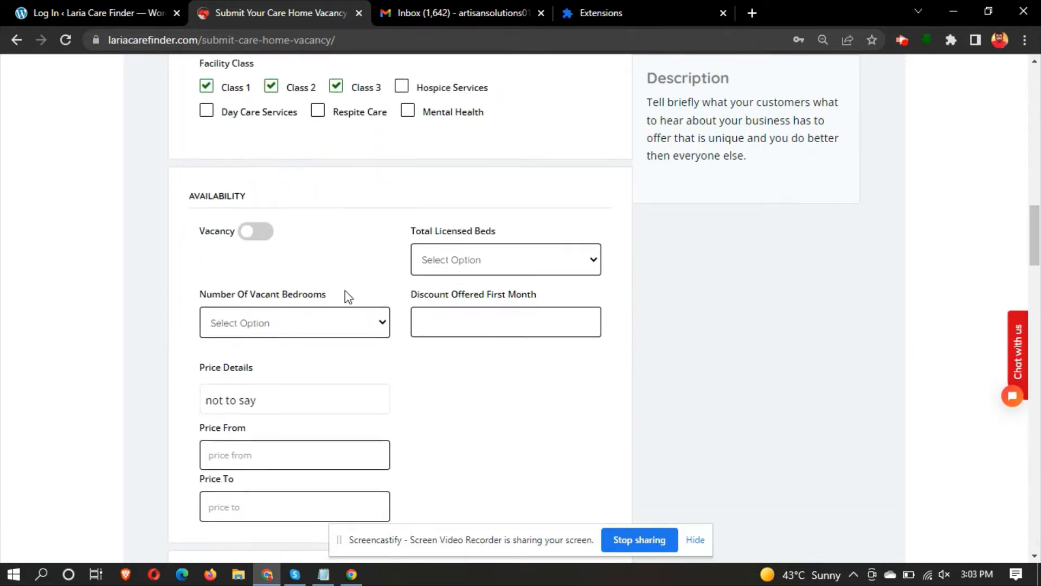
left_click(253, 230)
left_click(366, 324)
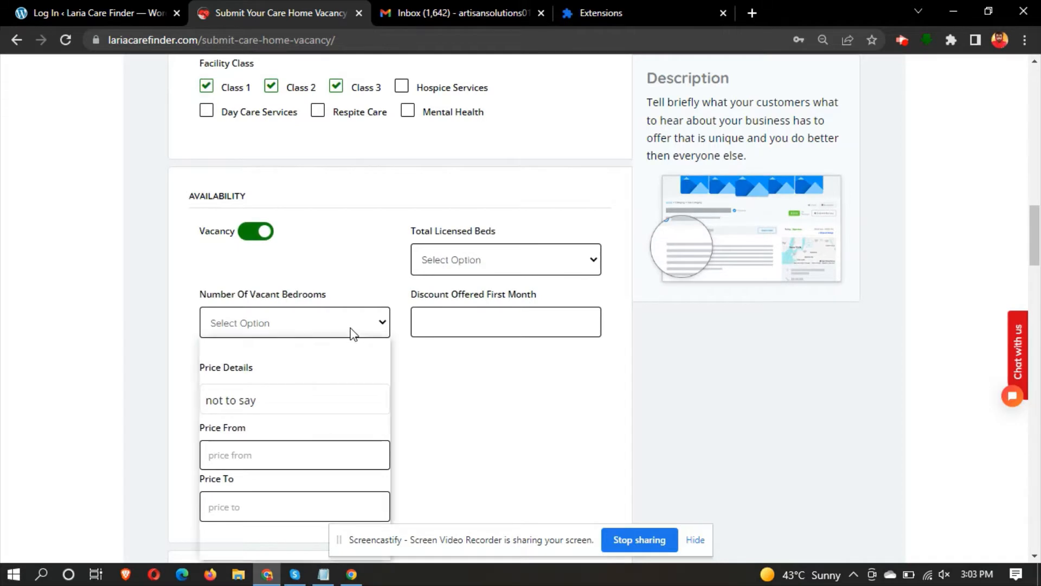
left_click(484, 271)
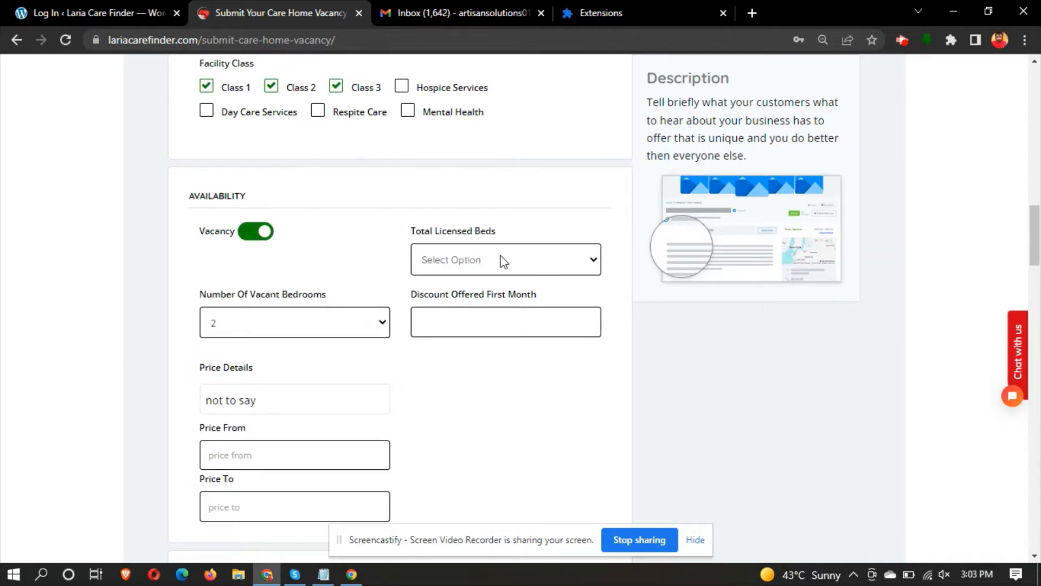
left_click(484, 271)
left_click(435, 357)
scroll(454, 339, "down", 1)
left_click(476, 239)
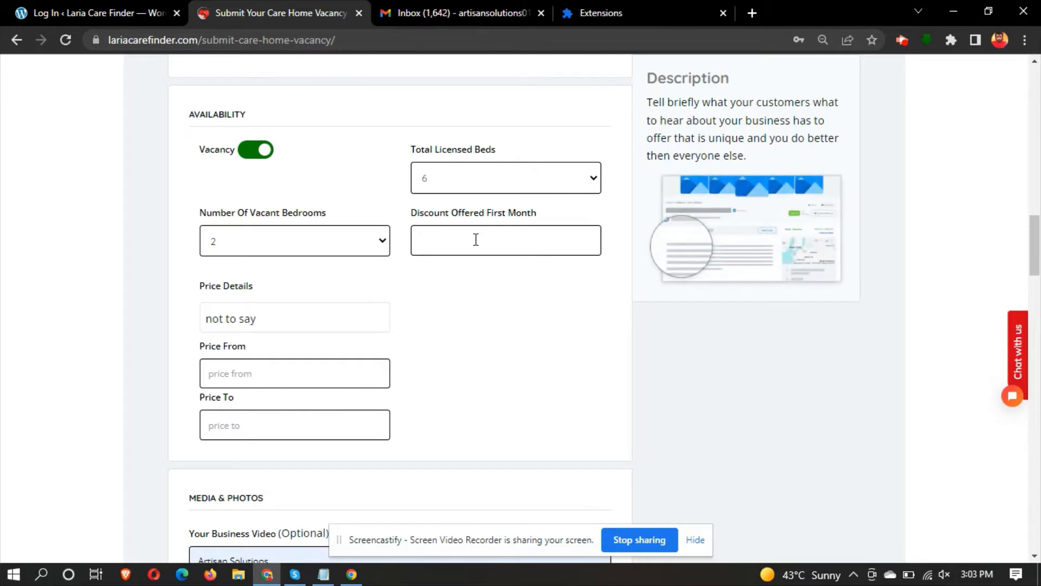
- Enter a first-month discount of 20 and upload city-beaverton-570x455.jpg to the listing images
type("20")
scroll(90, 222, "down", 5)
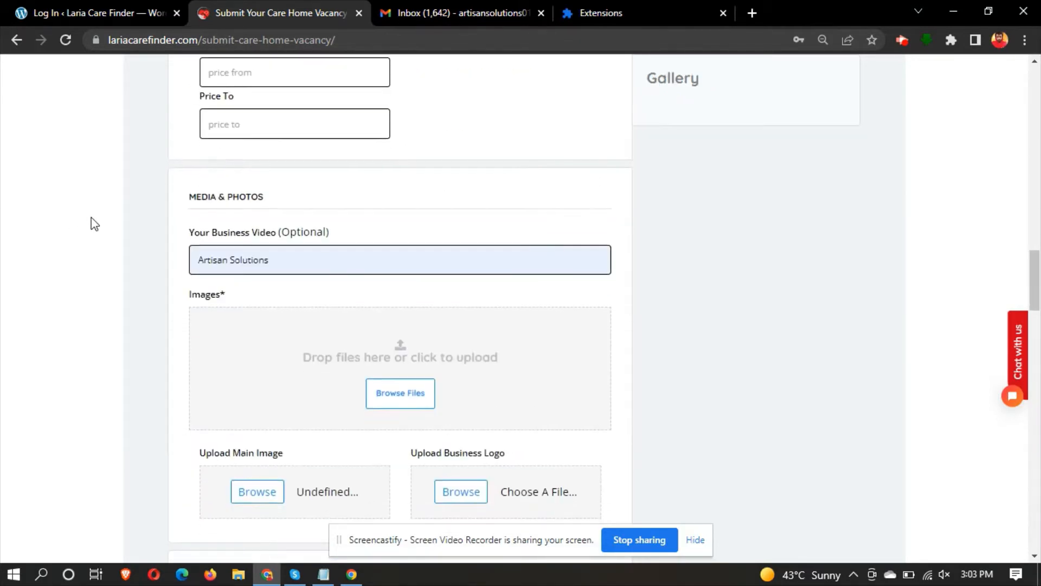
scroll(223, 268, "down", 2)
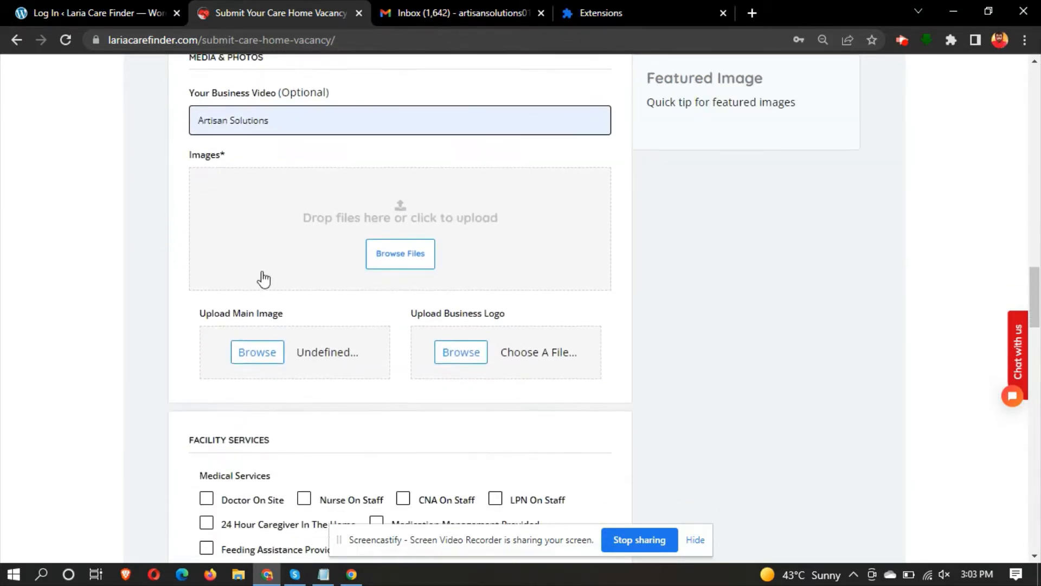
left_click(381, 261)
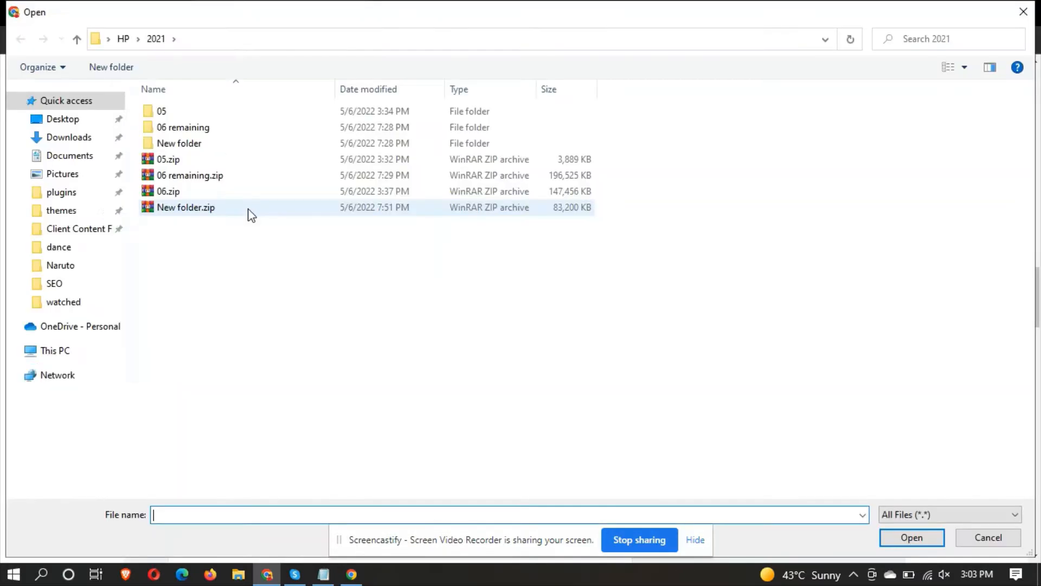
left_click(59, 145)
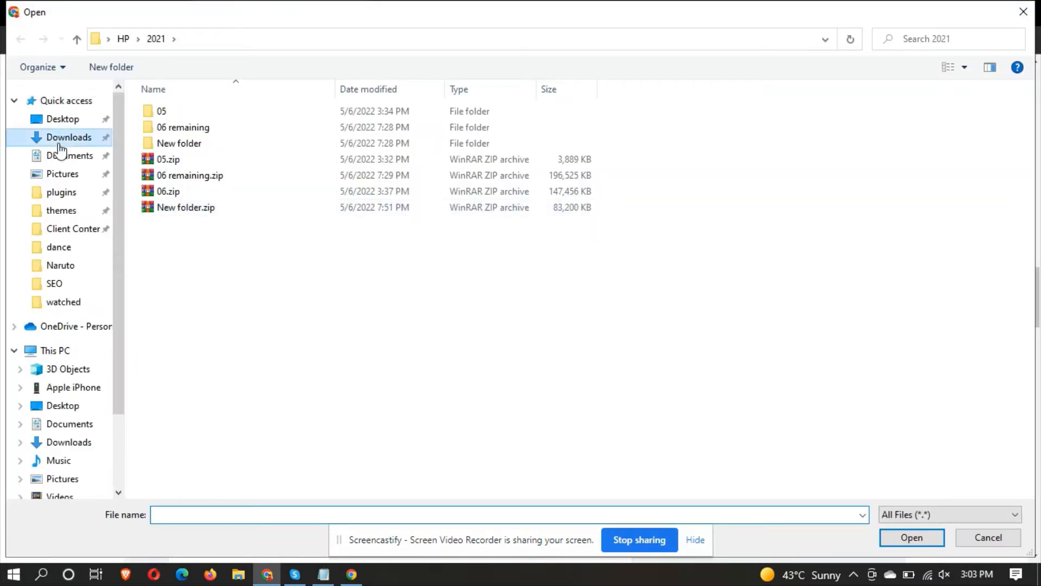
double_click(173, 139)
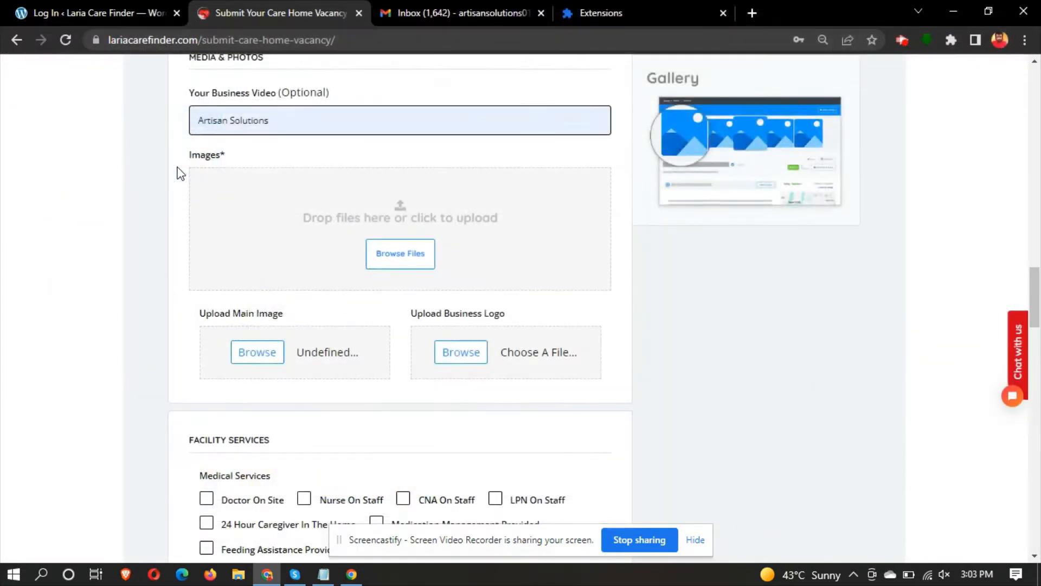
- Use city-beaverton-570x455.jpg as both the main image and the business logo
left_click(266, 360)
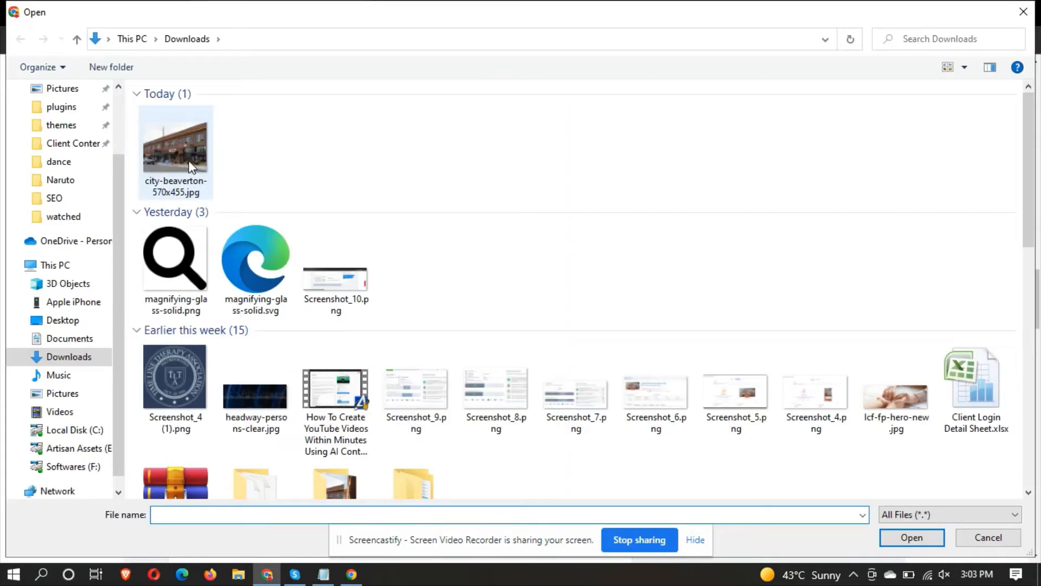
double_click(190, 166)
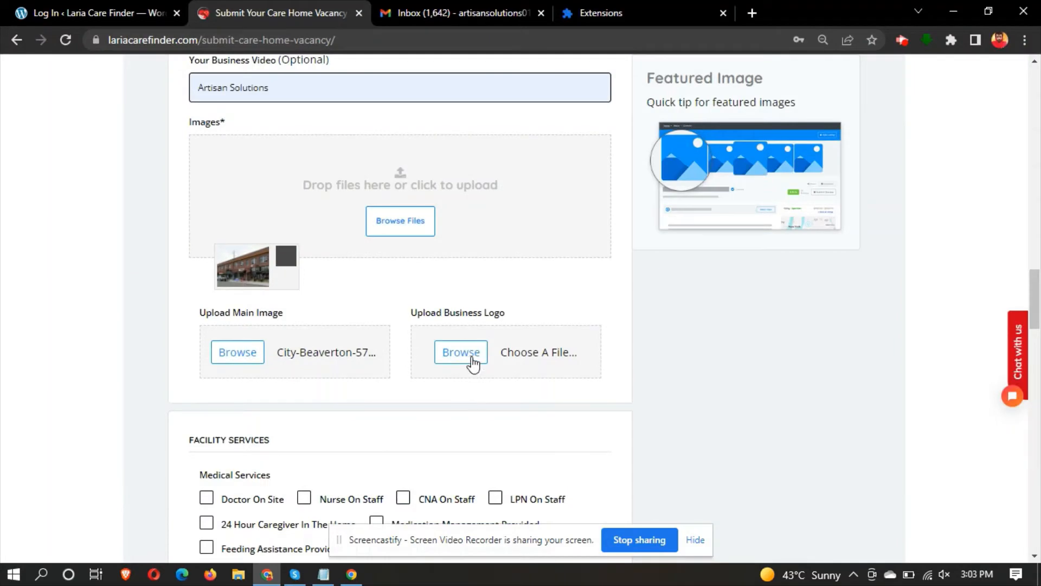
left_click(471, 359)
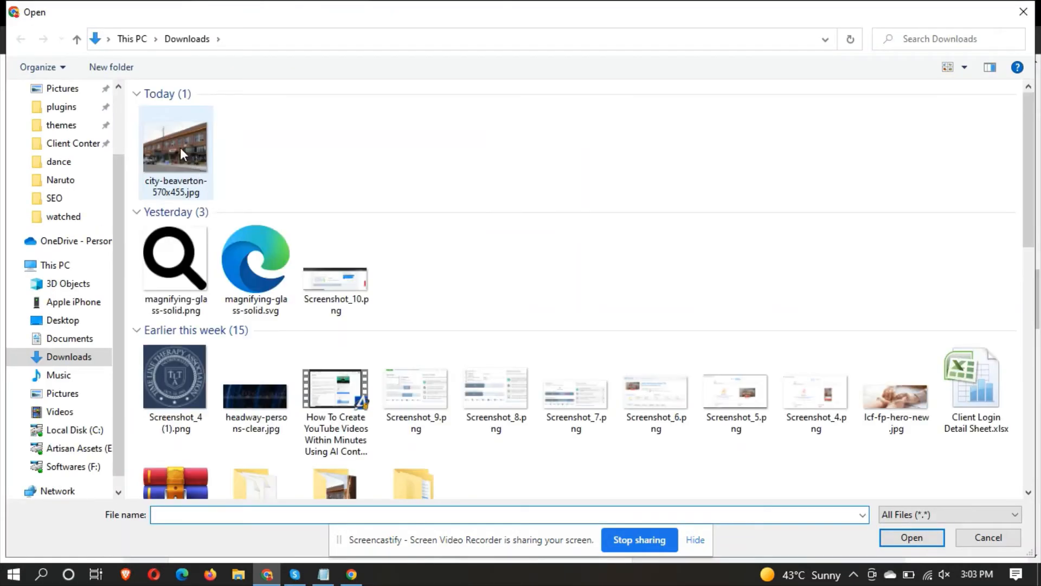
double_click(180, 147)
scroll(133, 244, "down", 6)
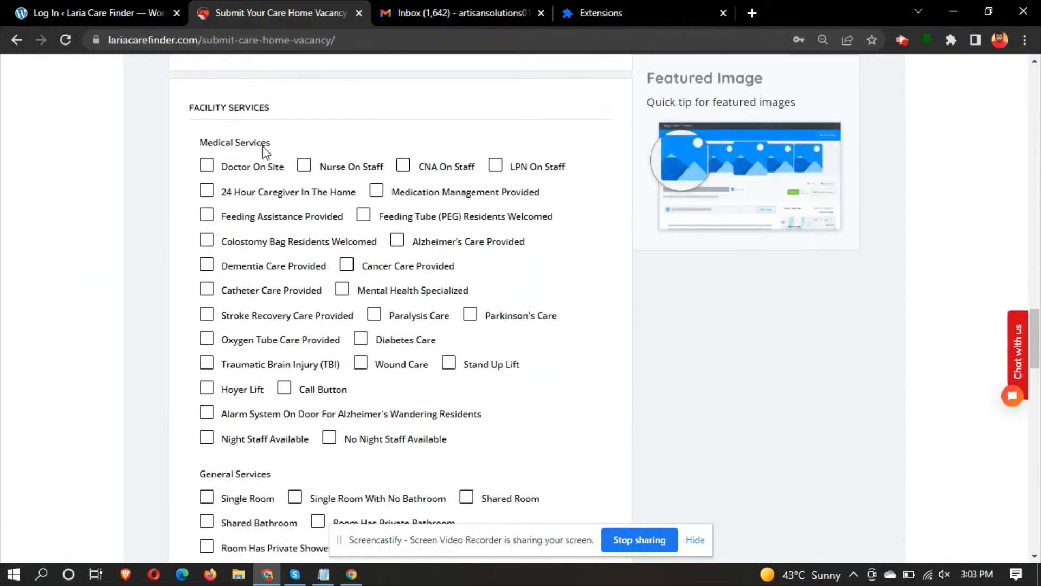
- Tick Doctor On Site, Nurse On Staff, CNA On Staff, Medication Management, Single Room, Shared Bathroom, Private Shower
left_click(243, 166)
left_click(302, 168)
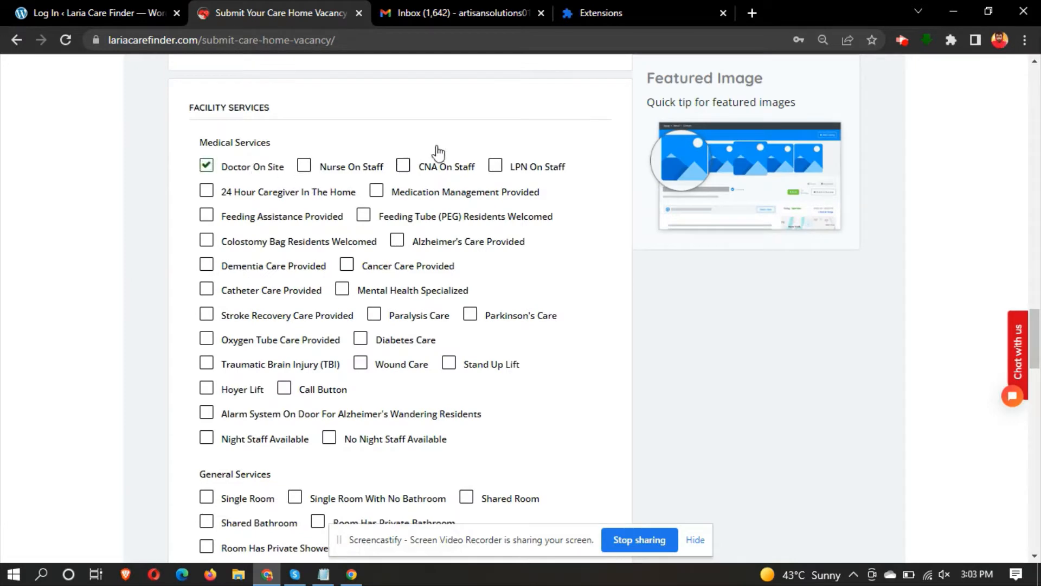
left_click(403, 166)
left_click(376, 191)
scroll(206, 200, "down", 5)
left_click(206, 210)
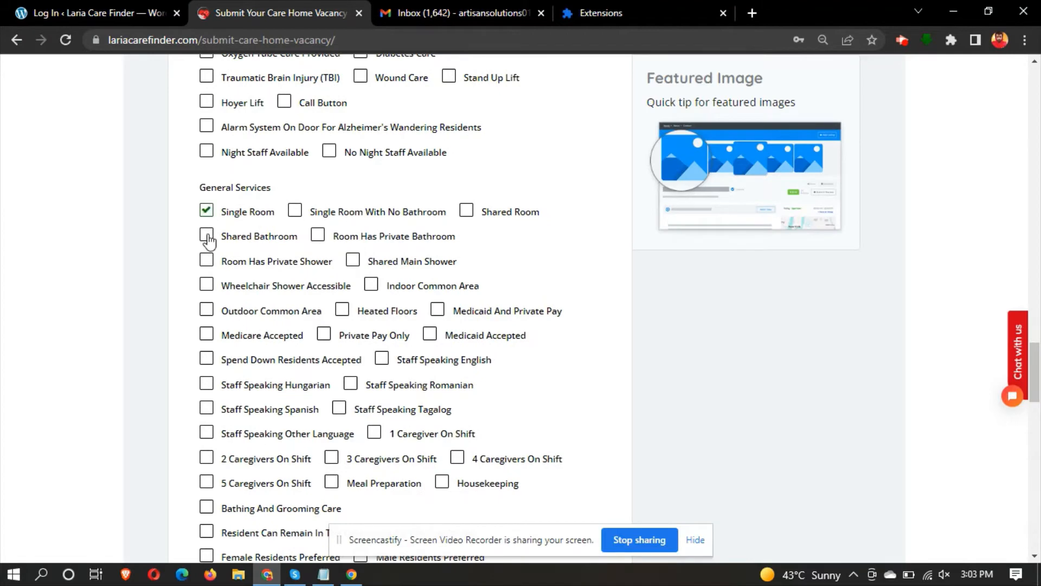
left_click(206, 237)
left_click(206, 261)
- Tick Pets Accepted, Extra Storage, Phone In Room, plus nearby Shopping Center, Train Station, Cinema, Exhibition
scroll(205, 291, "down", 8)
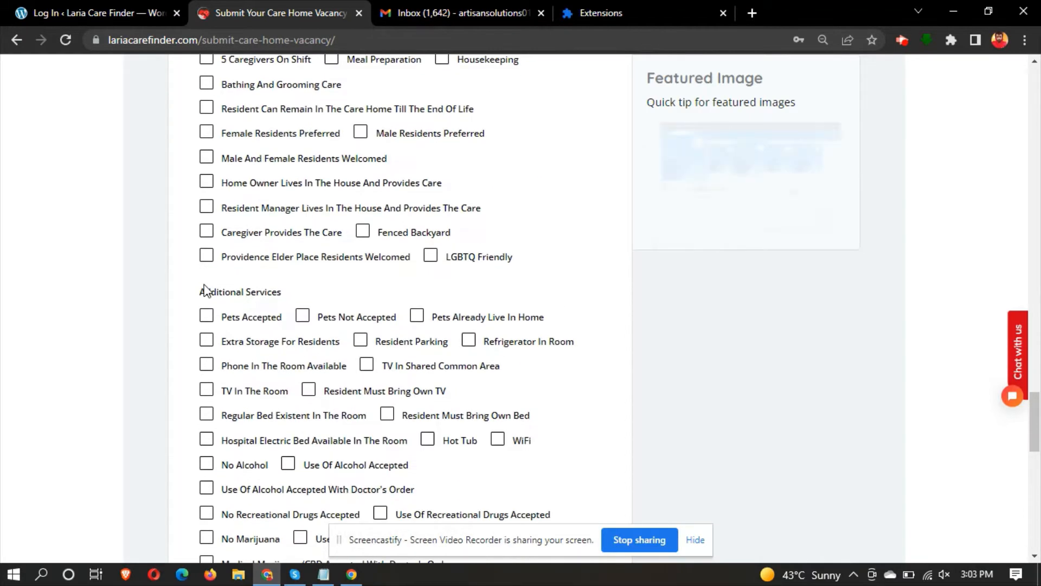
left_click(206, 281)
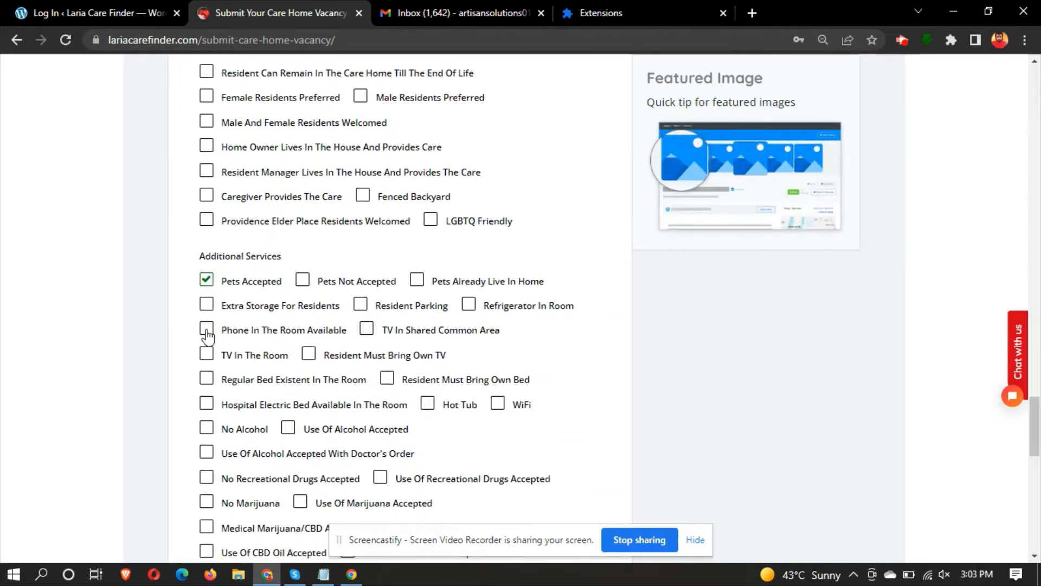
left_click(207, 305)
left_click(206, 329)
scroll(207, 358, "down", 7)
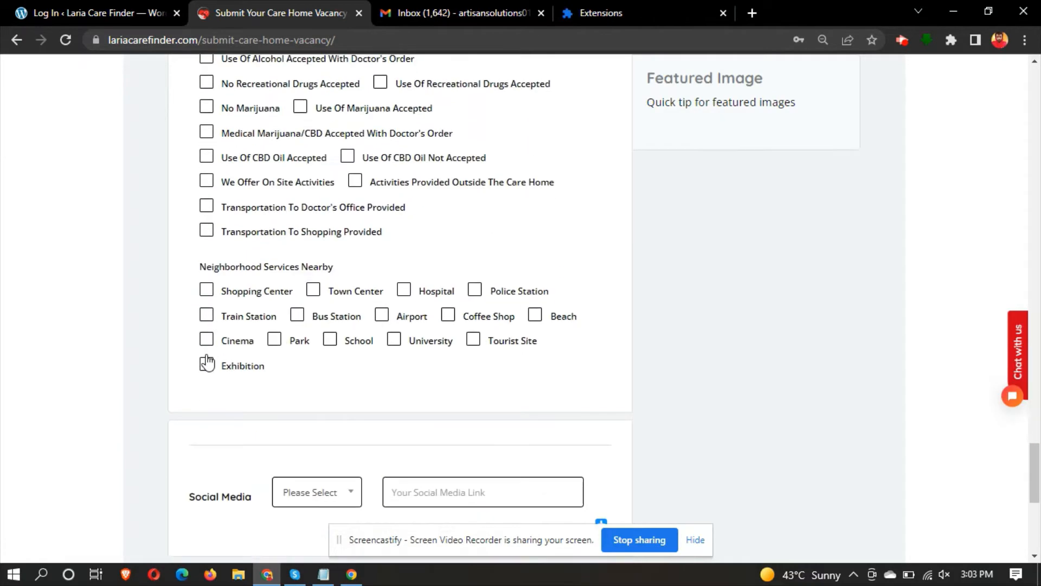
left_click(215, 297)
left_click(208, 320)
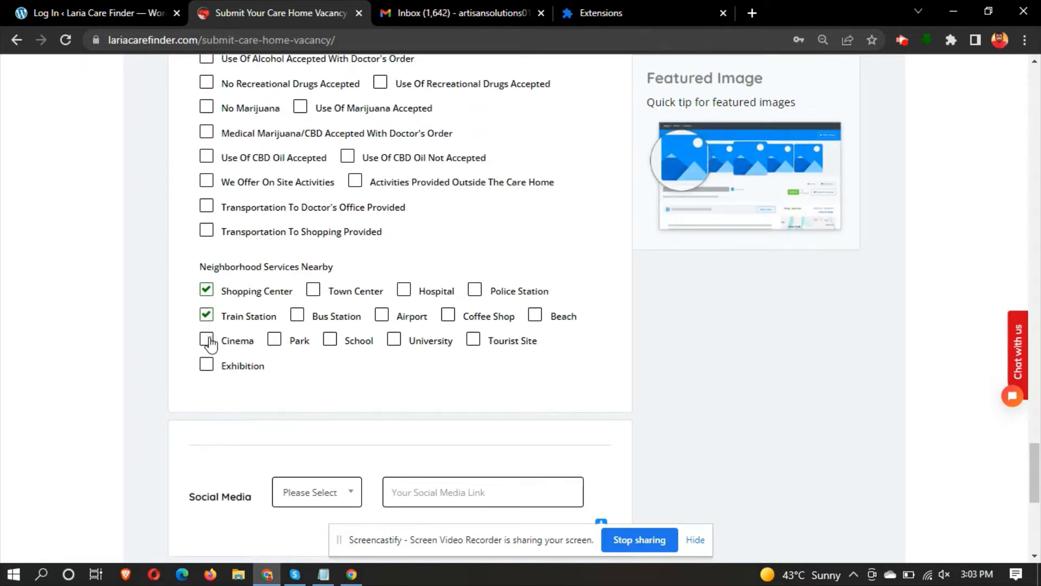
left_click(207, 341)
left_click(206, 365)
scroll(407, 268, "down", 5)
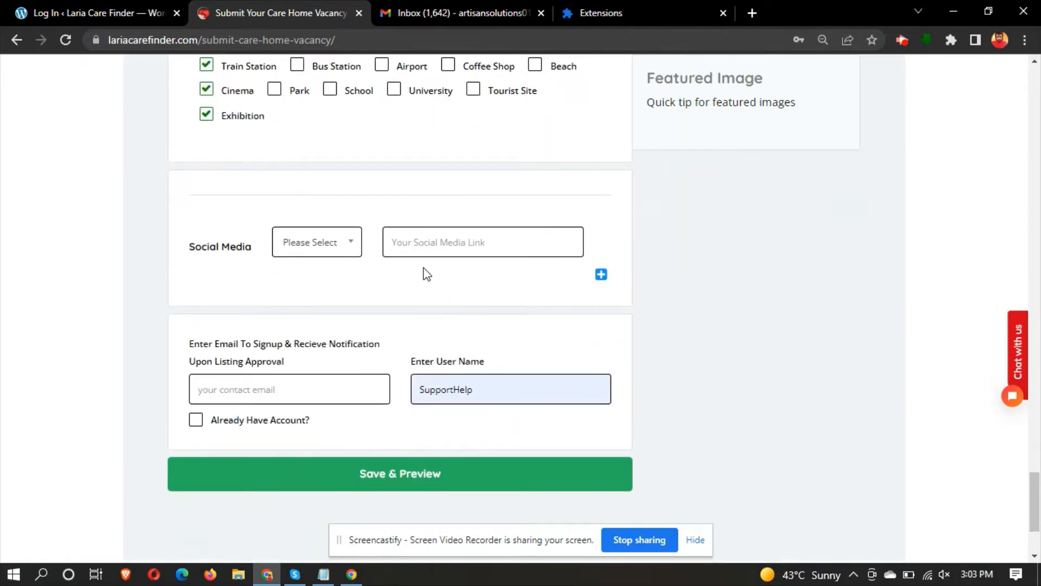
- Add an Instagram social media link with '#' as its URL
left_click(344, 242)
left_click(311, 328)
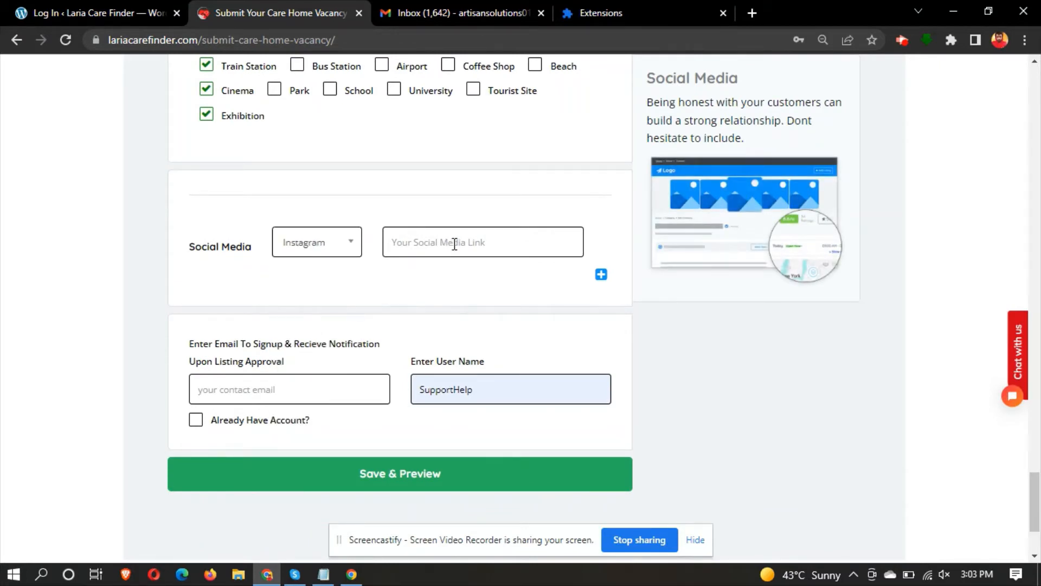
left_click(455, 244)
type("#")
scroll(347, 317, "down", 1)
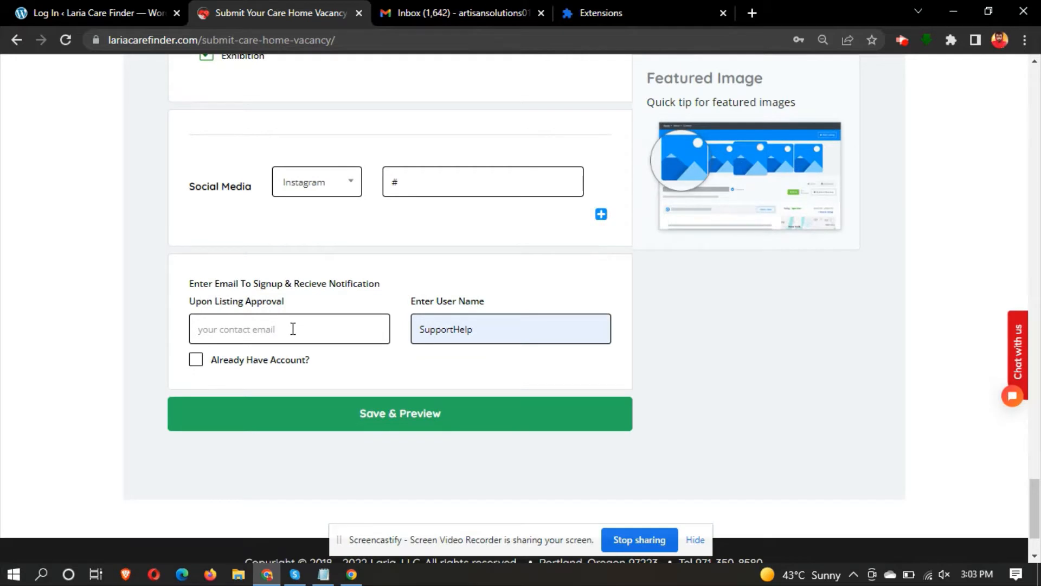
- Autofill the contact e-mail, change the username to Artisan01, and Save & Preview the listing
left_click(293, 329)
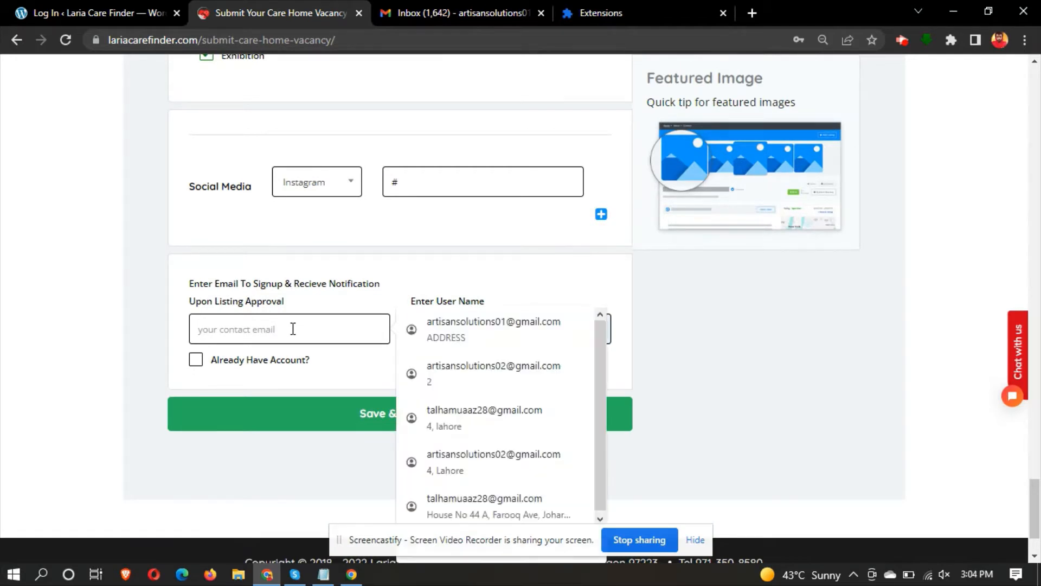
left_click(484, 321)
left_click(468, 325)
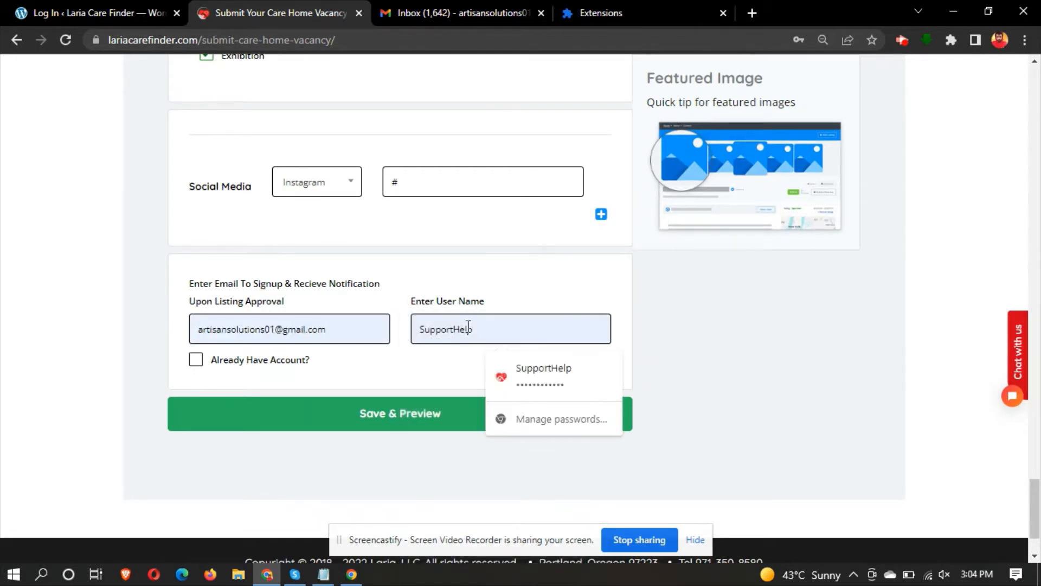
double_click(468, 326)
type("A")
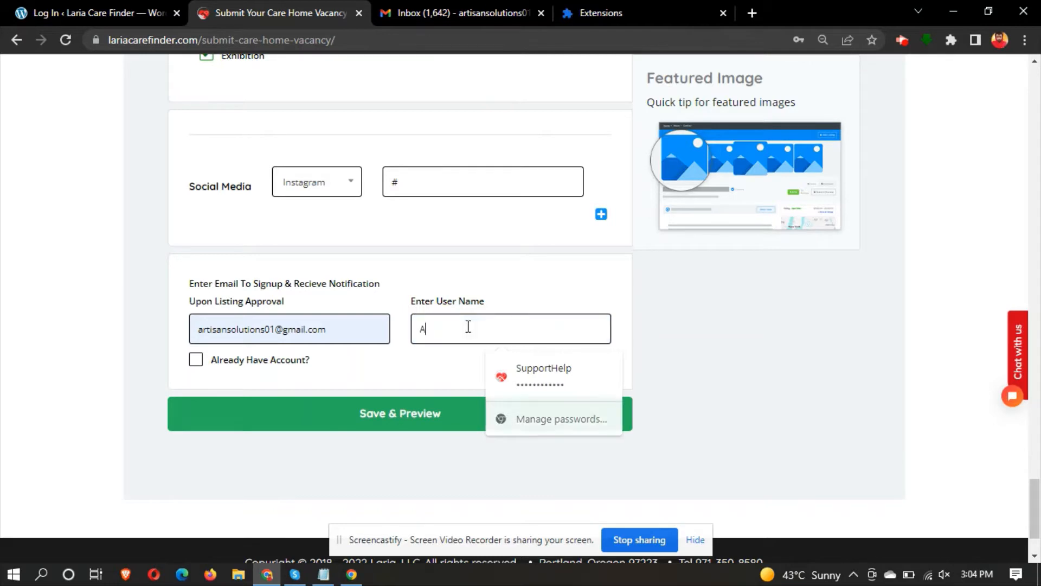
type("rtos")
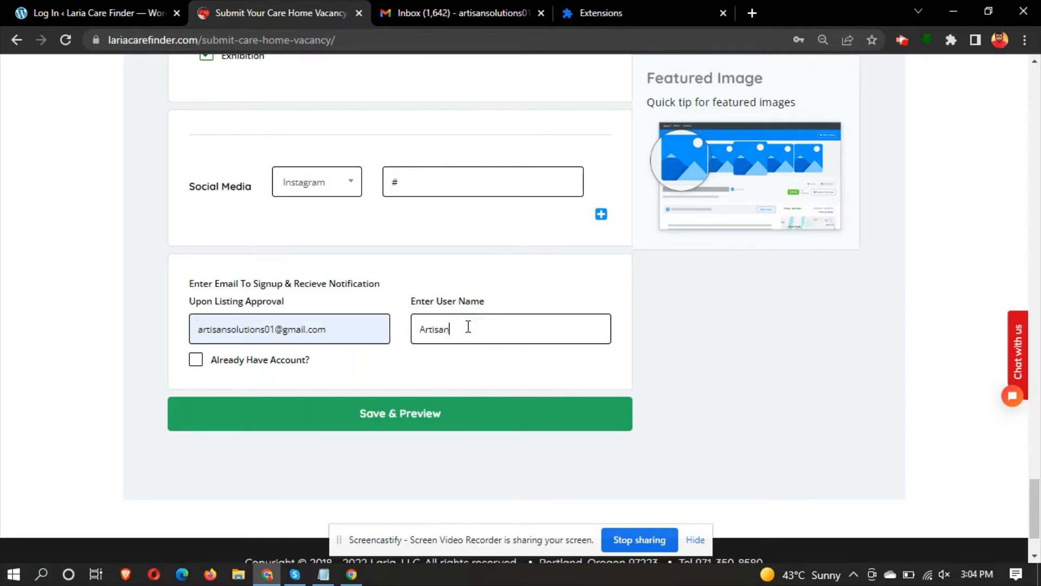
left_click(382, 417)
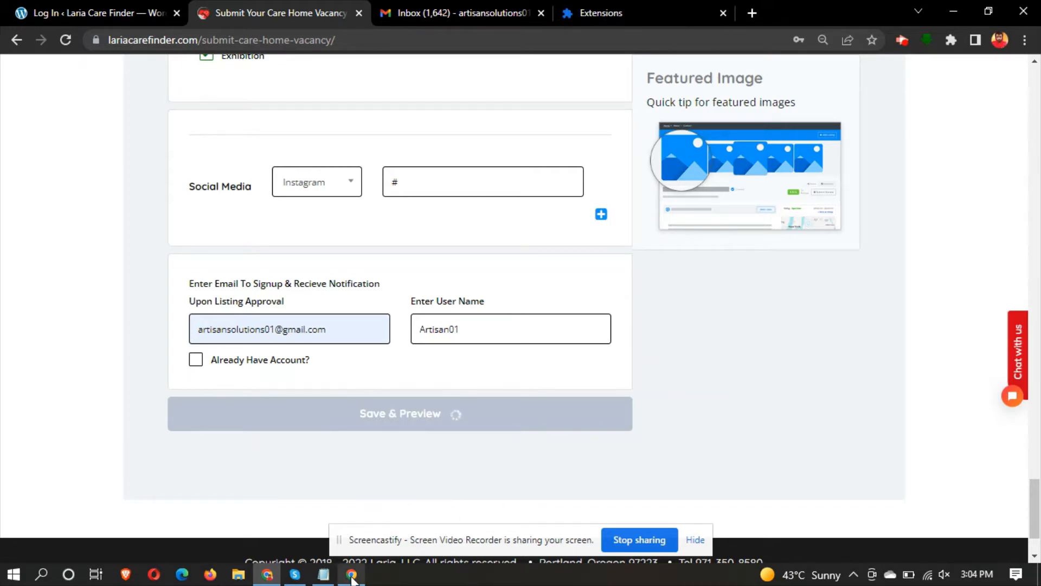
- Bring the Notepad plan note to the front while the listing processes
left_click(323, 574)
- Add the line 'It will take a few seconds, if the images are heavy in size.'
key("Return")
key("Return")
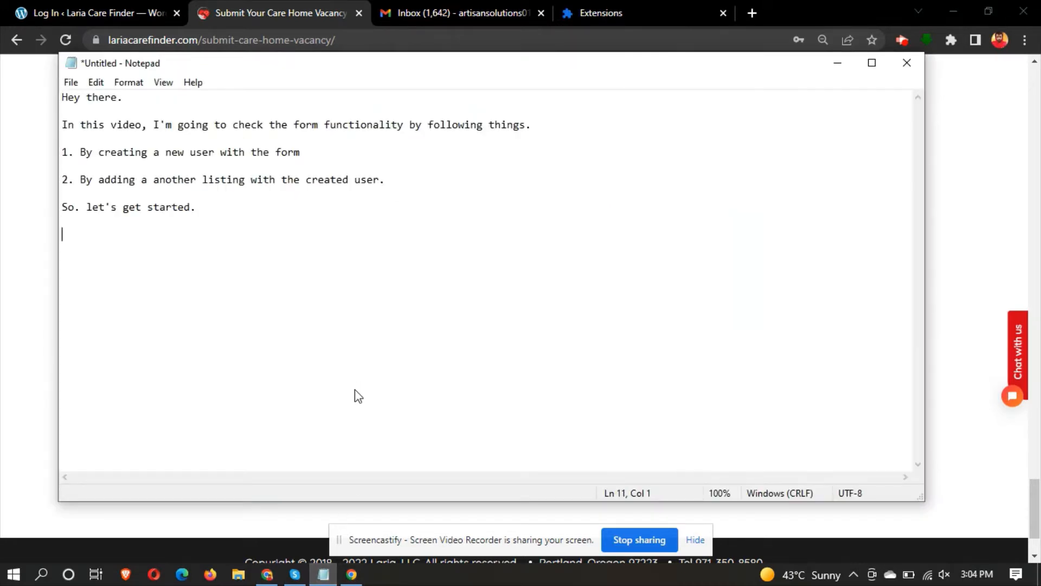
type("It will take a ")
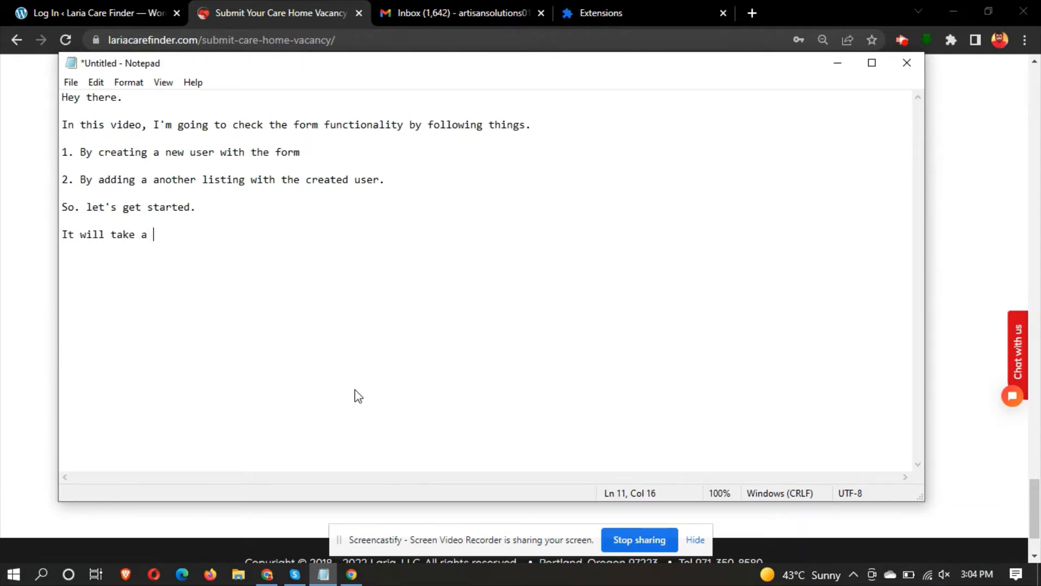
type("few seconds, if")
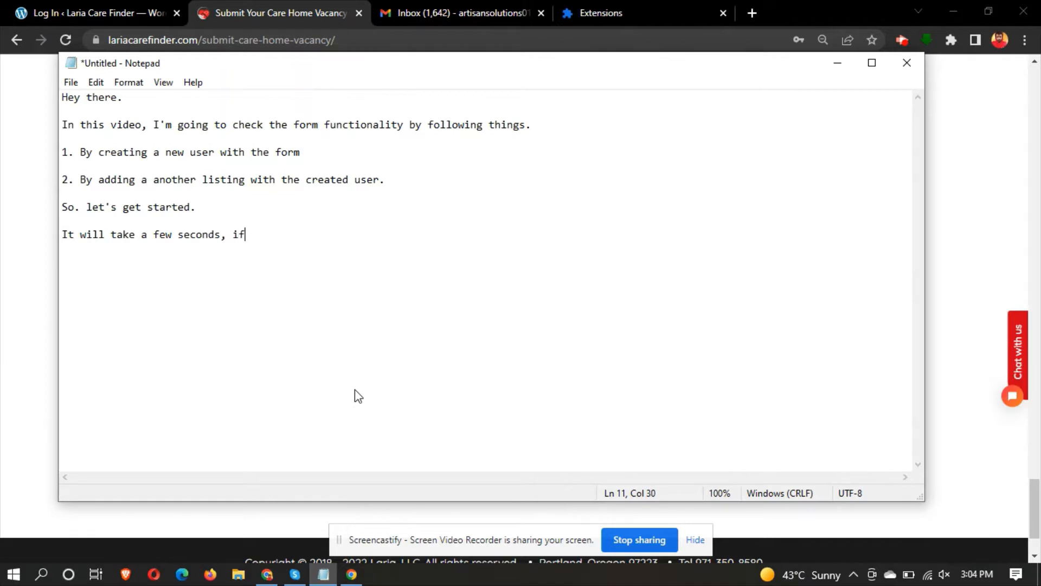
type(" the images are in")
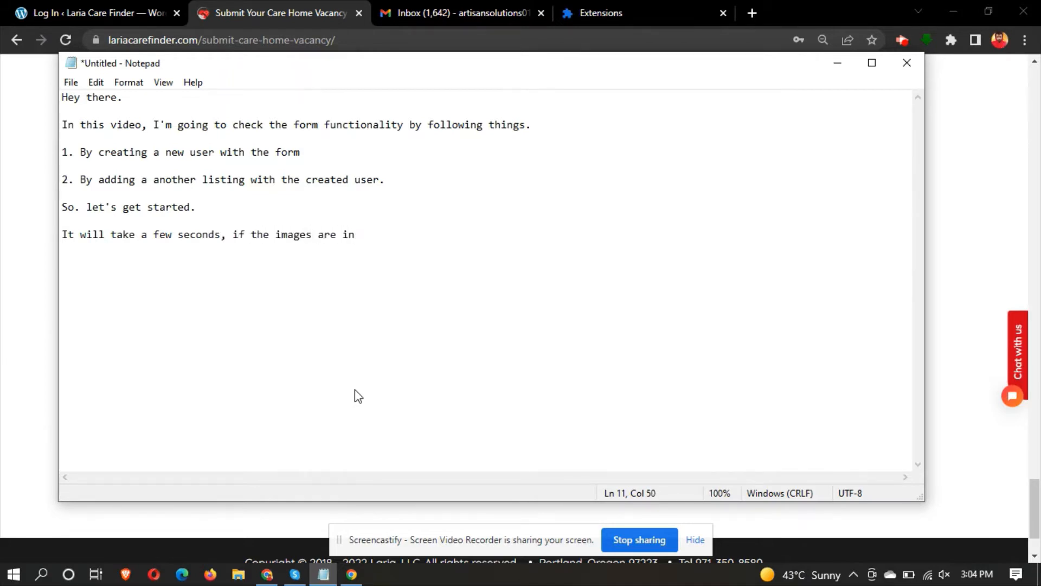
key("BackSpace")
key("BackSpace")
key("BackSpace")
type("heavy in size.")
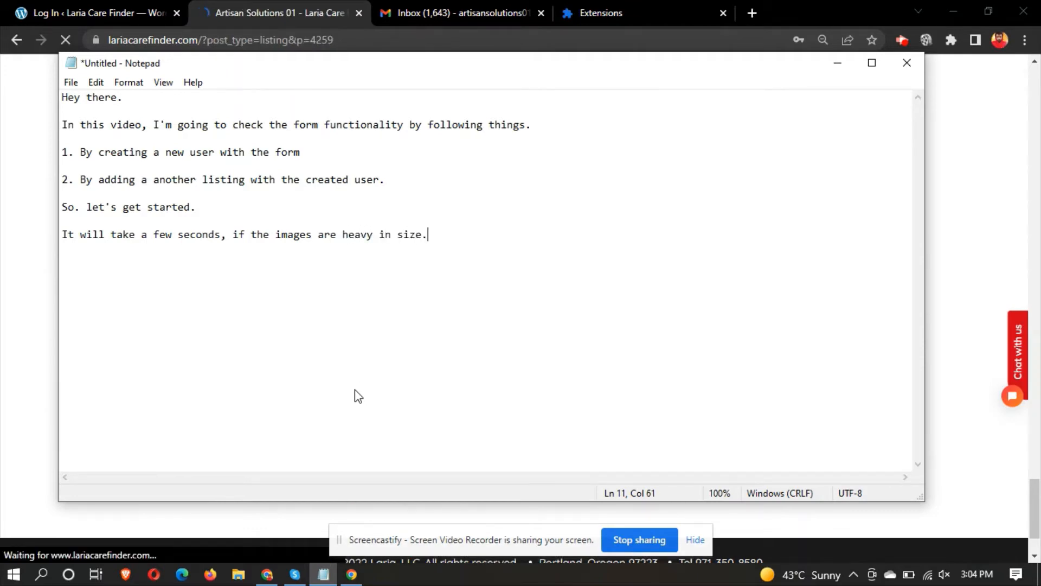
- Minimize Notepad and scroll down through the pending Artisan Solutions 01 listing page
left_click(838, 67)
scroll(541, 279, "down", 3)
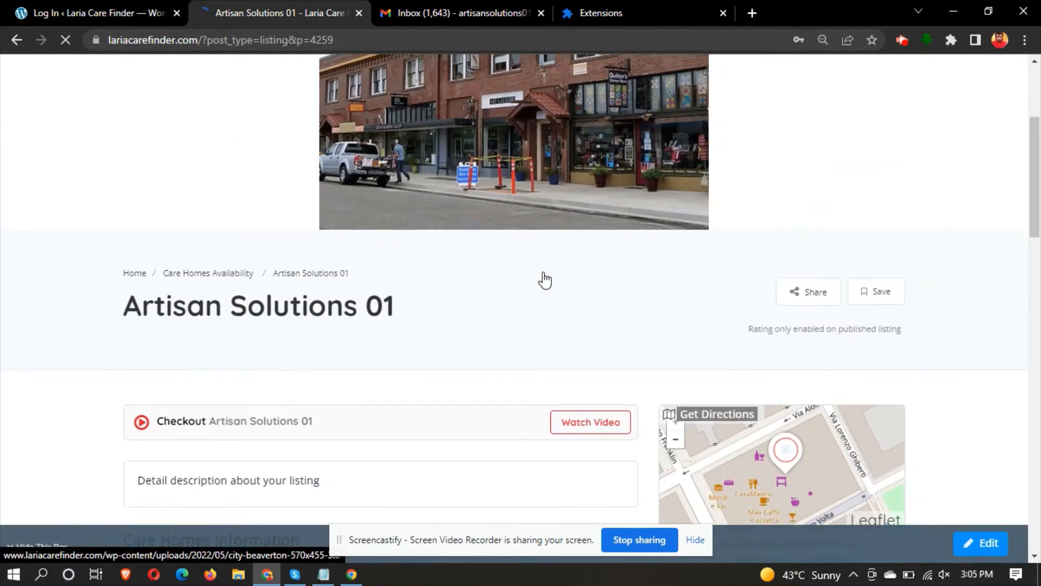
scroll(338, 388, "down", 5)
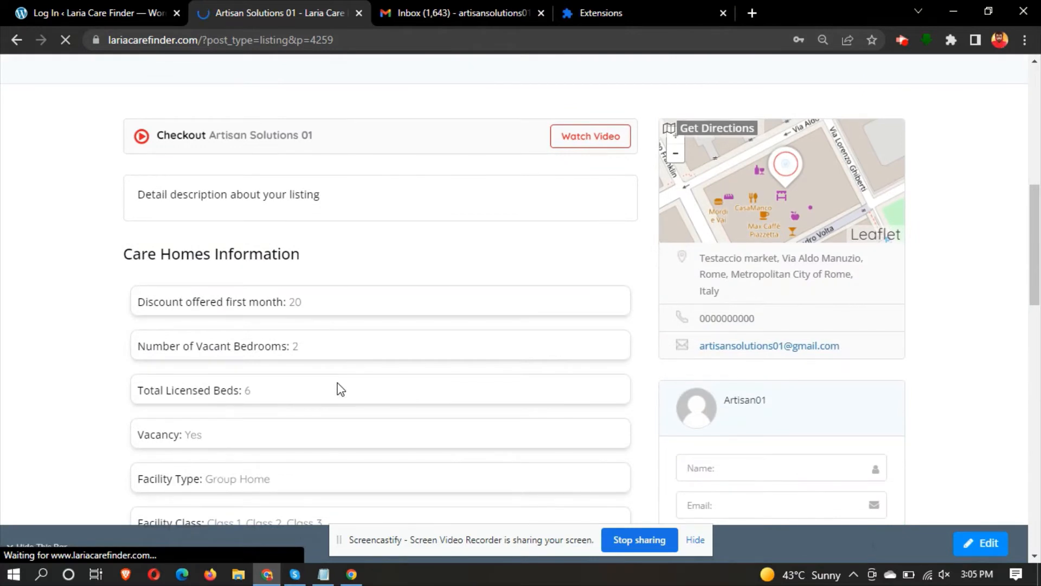
scroll(340, 389, "down", 5)
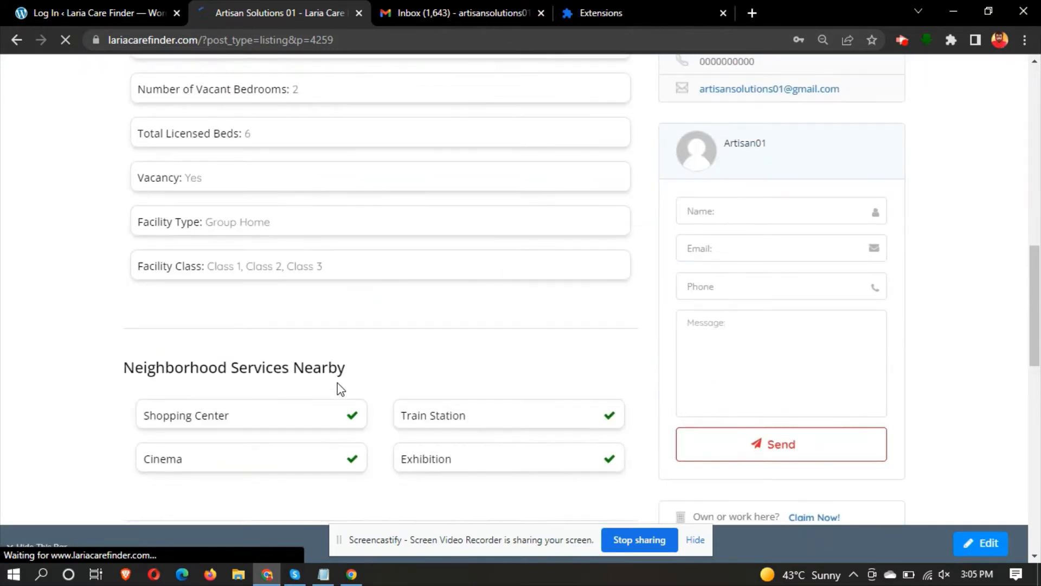
scroll(340, 389, "down", 5)
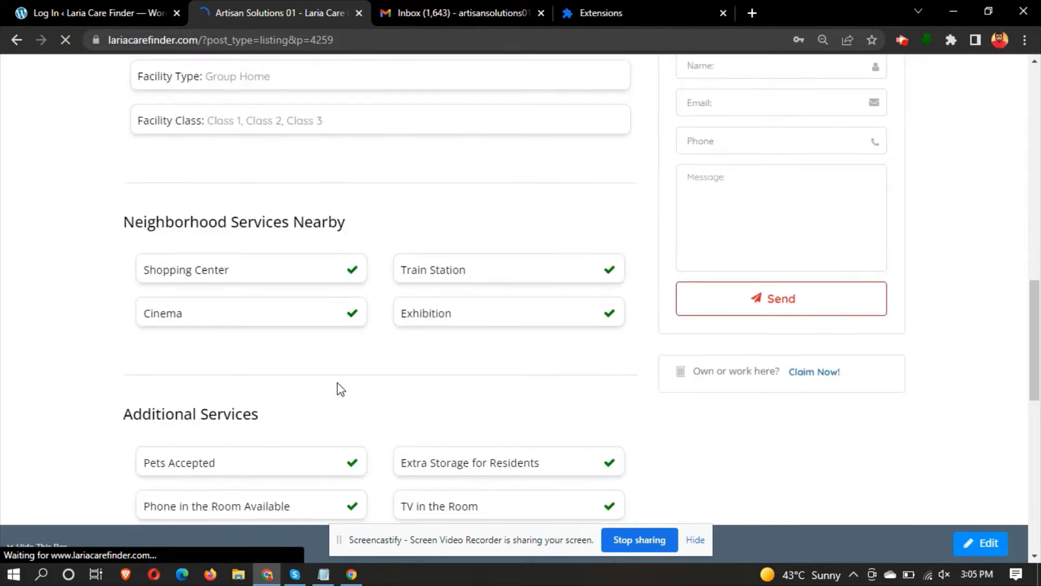
scroll(341, 390, "down", 8)
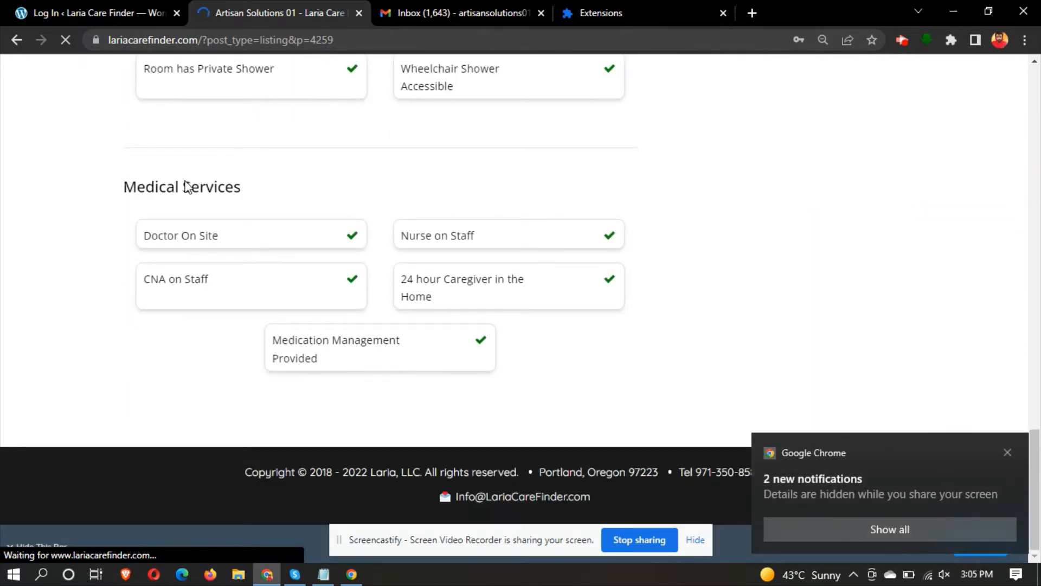
- Highlight the Medical, General, Additional and Neighborhood Services Nearby headings on the listing
triple_click(186, 186)
scroll(182, 193, "up", 6)
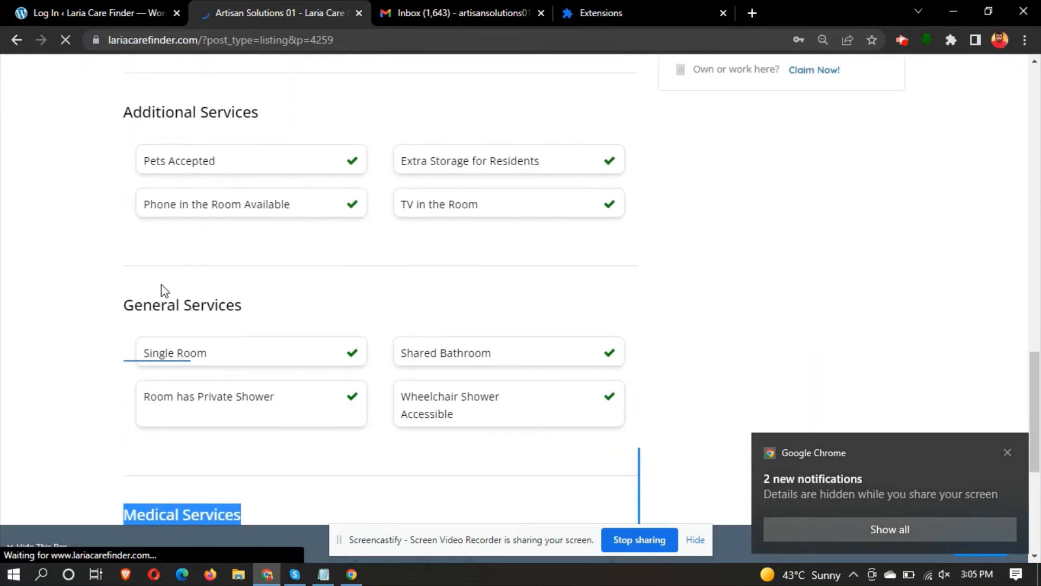
triple_click(154, 320)
left_click(183, 109)
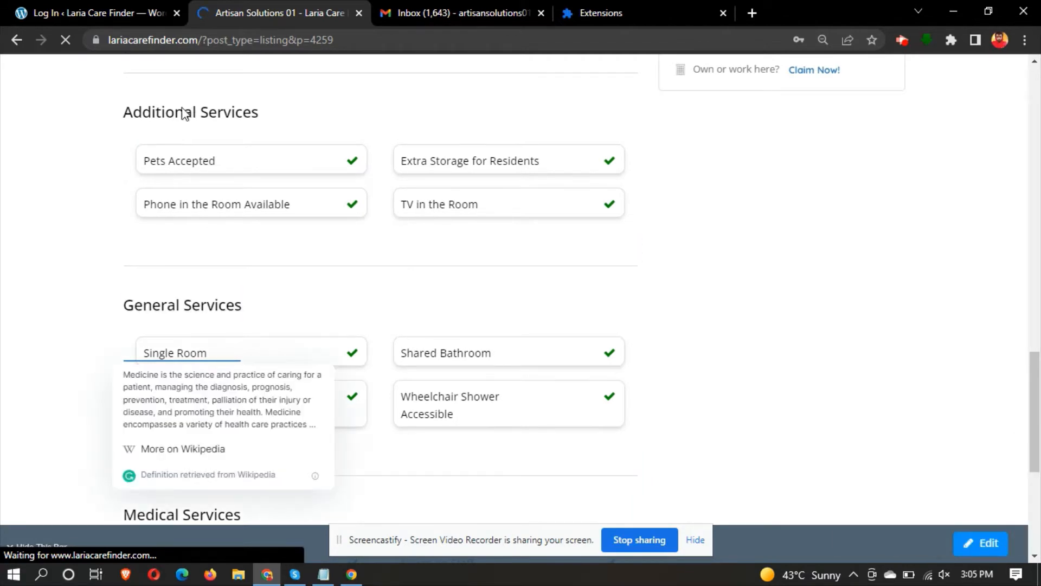
triple_click(184, 111)
scroll(179, 109, "up", 6)
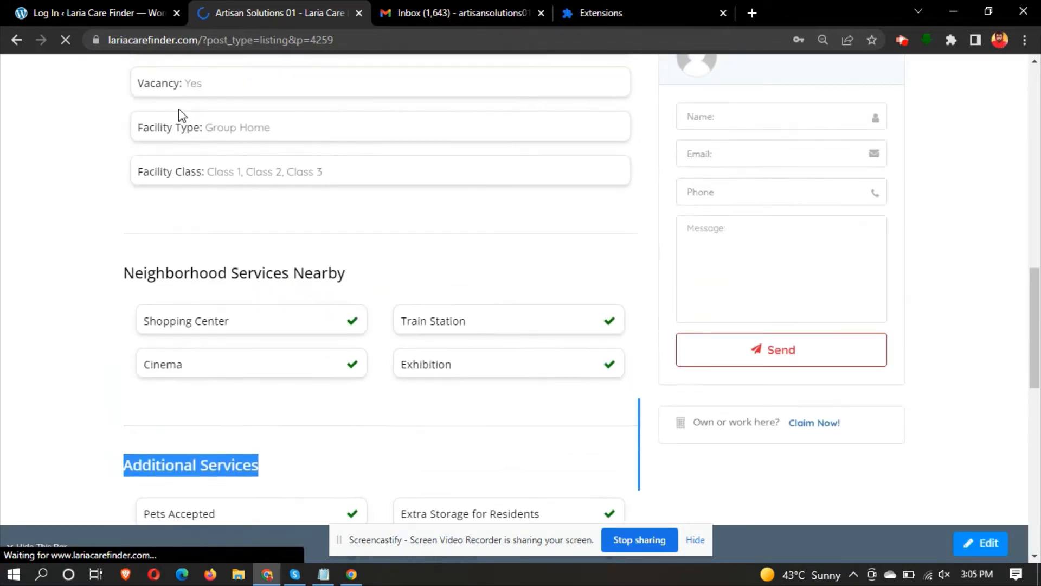
triple_click(185, 278)
scroll(186, 279, "up", 6)
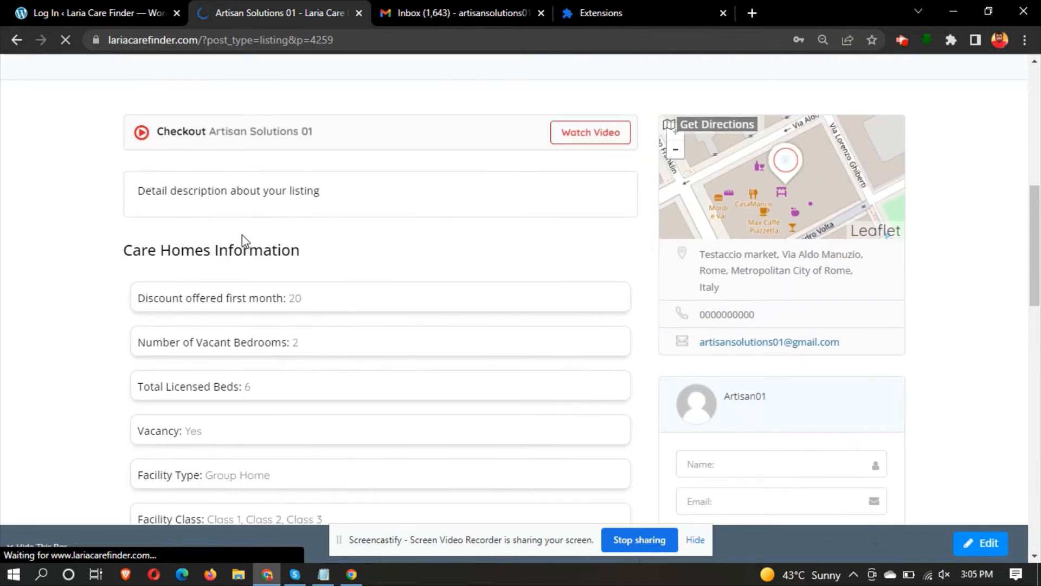
left_click_drag(210, 251, 203, 251)
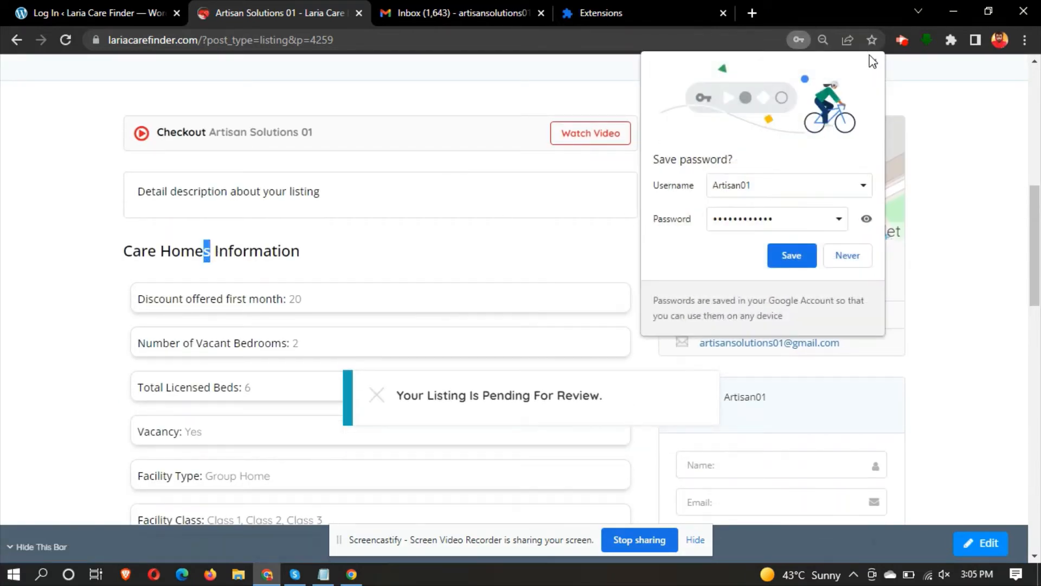
- Close Chrome's save-password popup, scroll up to the listing banner, then bring Notepad forward
triple_click(182, 253)
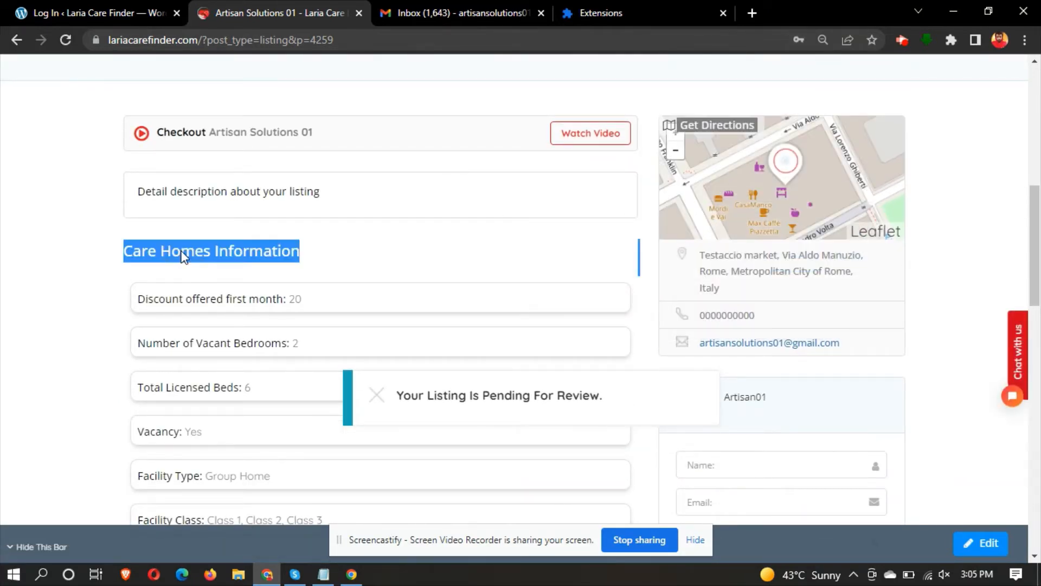
scroll(354, 217, "up", 4)
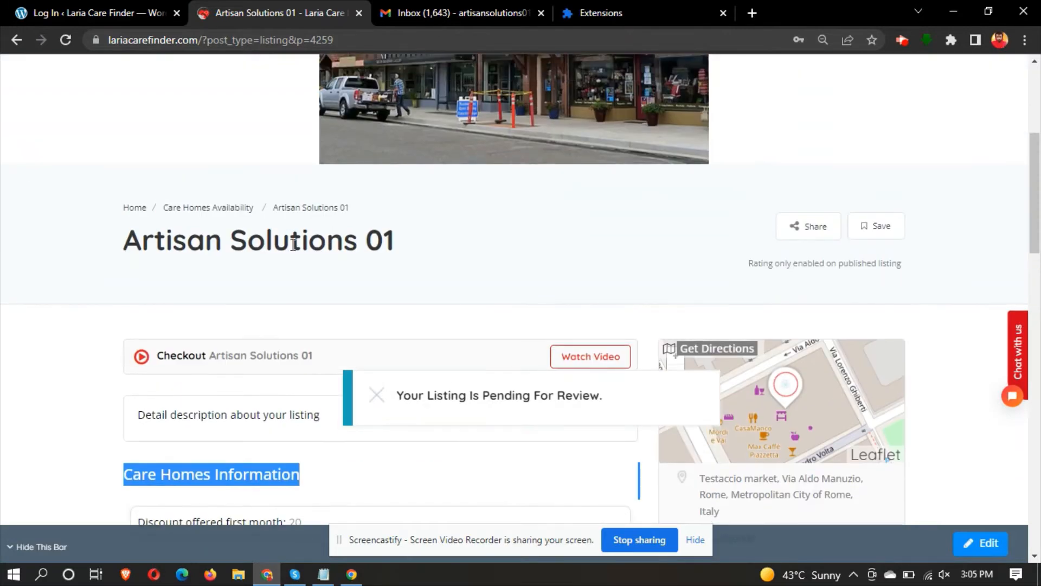
scroll(268, 242, "up", 3)
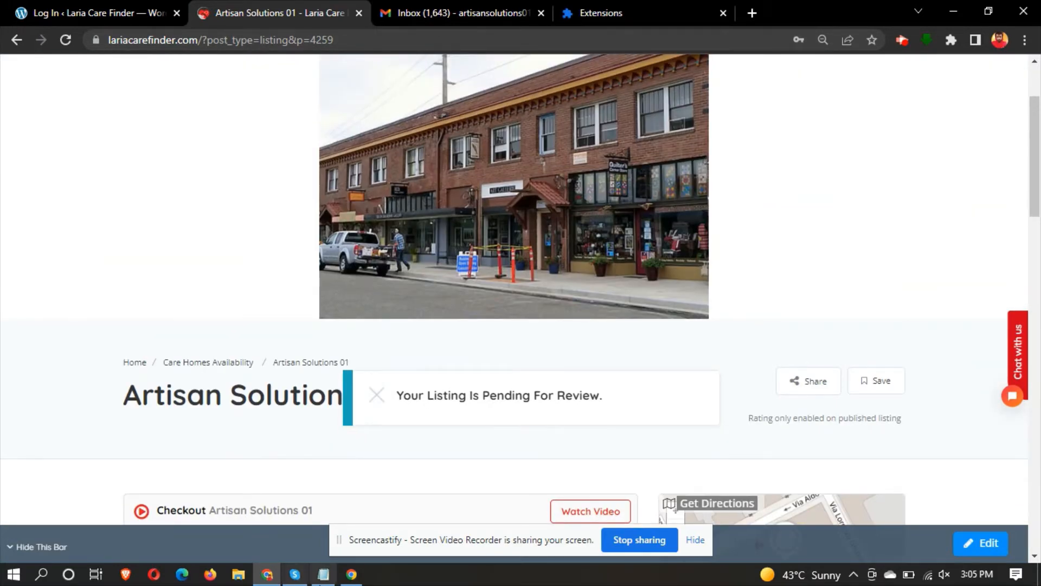
left_click(323, 574)
- Add a new note line: 'Now, let's check the email for the login detail'
key("Return")
key("Return")
key("Return")
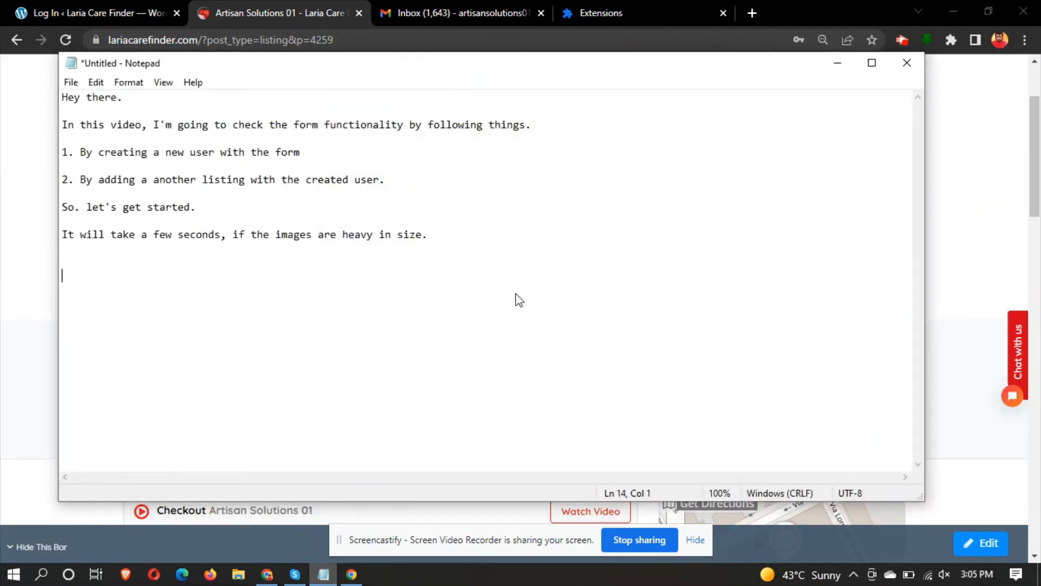
type("Now, let's check the ")
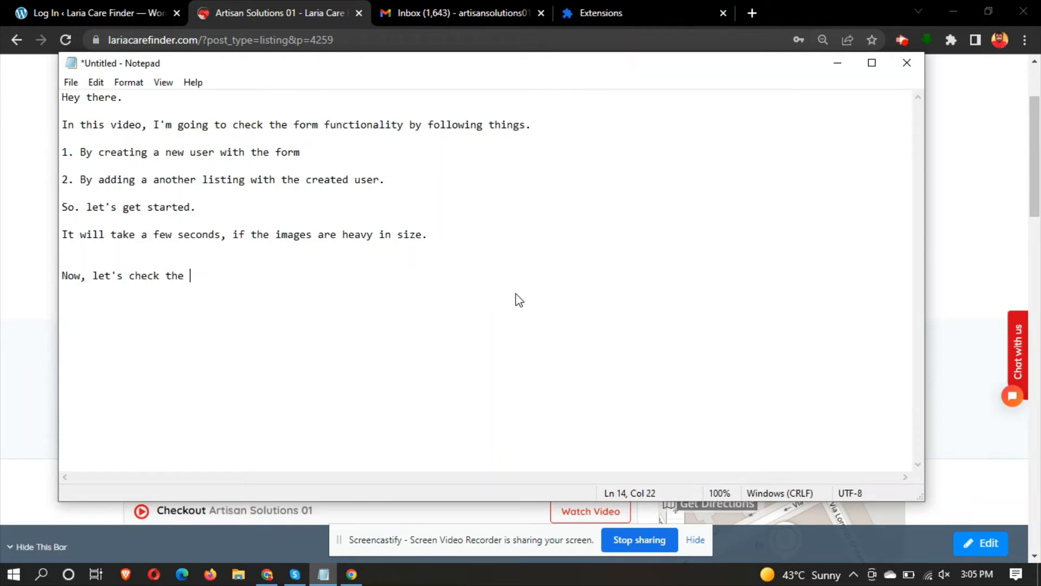
type("email for the login")
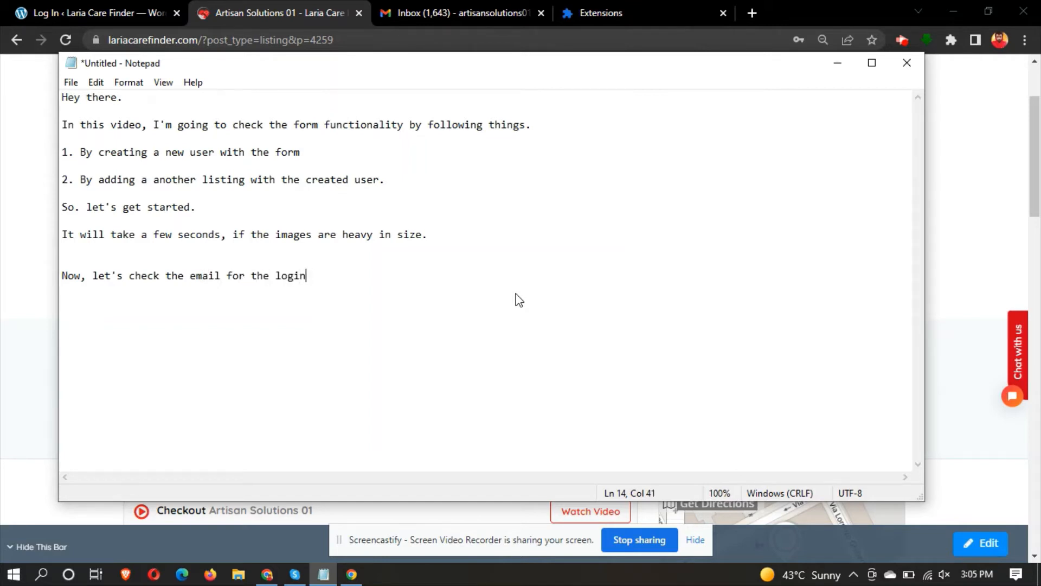
type(" detail.")
- Check the 'Your Listing Is Pending For Review' notice on the listing page, then move to the Gmail inbox
left_click(310, 1)
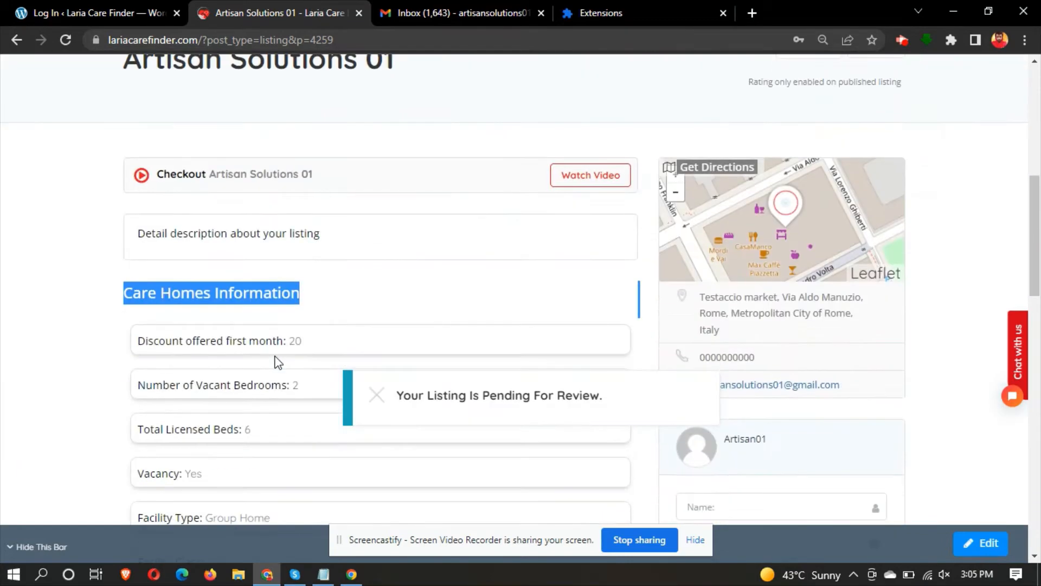
scroll(275, 360, "down", 5)
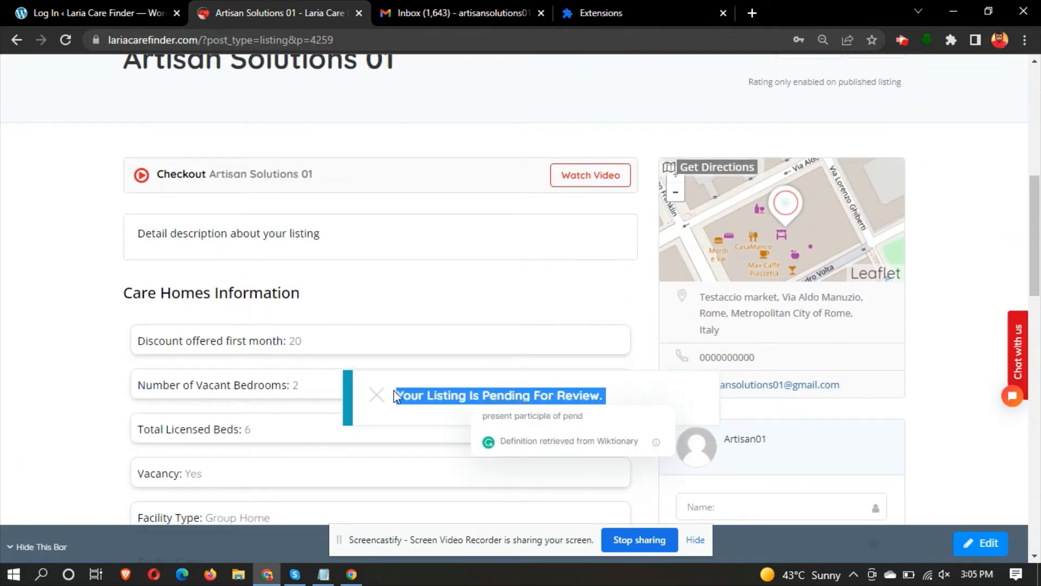
left_click(623, 399)
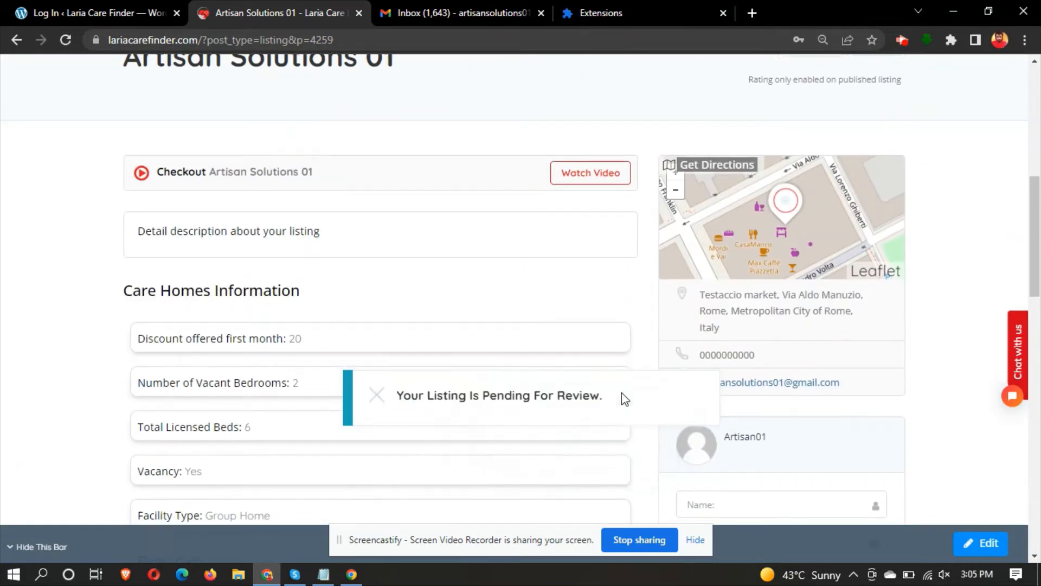
scroll(622, 397, "down", 15)
left_click(459, 1)
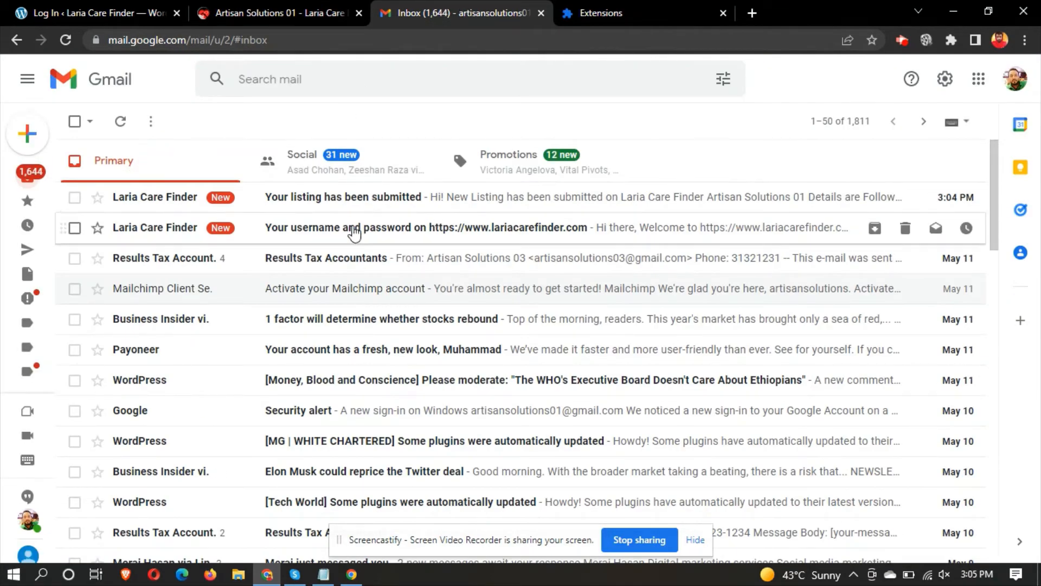
- Open the 'Your username and password' email and highlight its arrival time, username and password
left_click(354, 231)
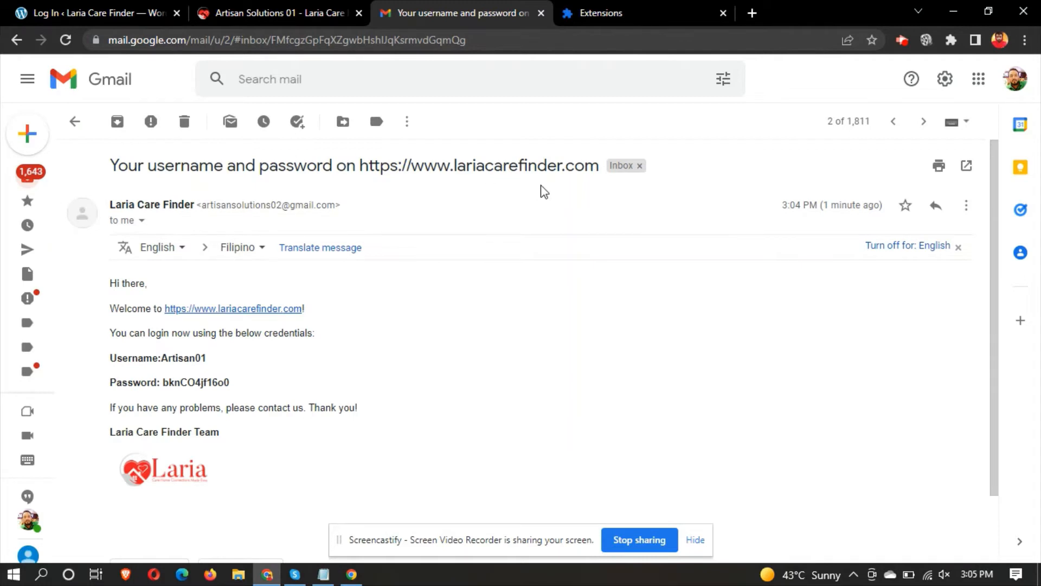
triple_click(846, 205)
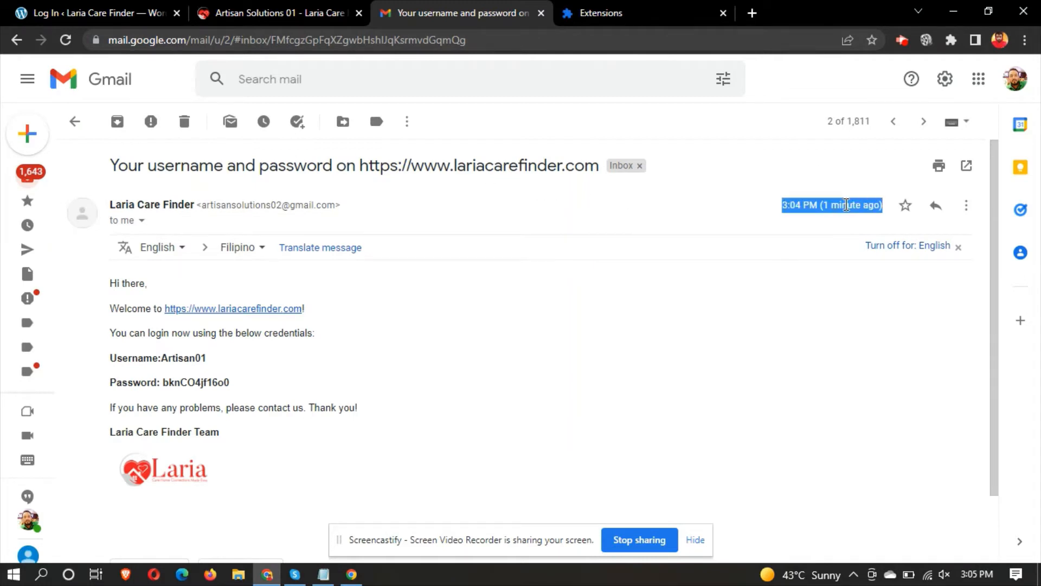
left_click(713, 224)
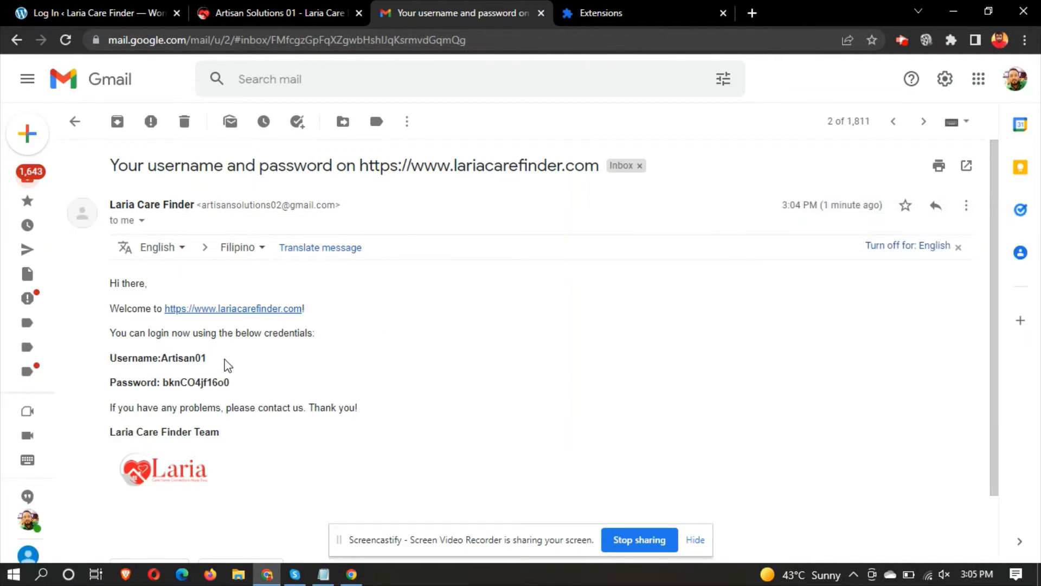
left_click_drag(211, 360, 172, 359)
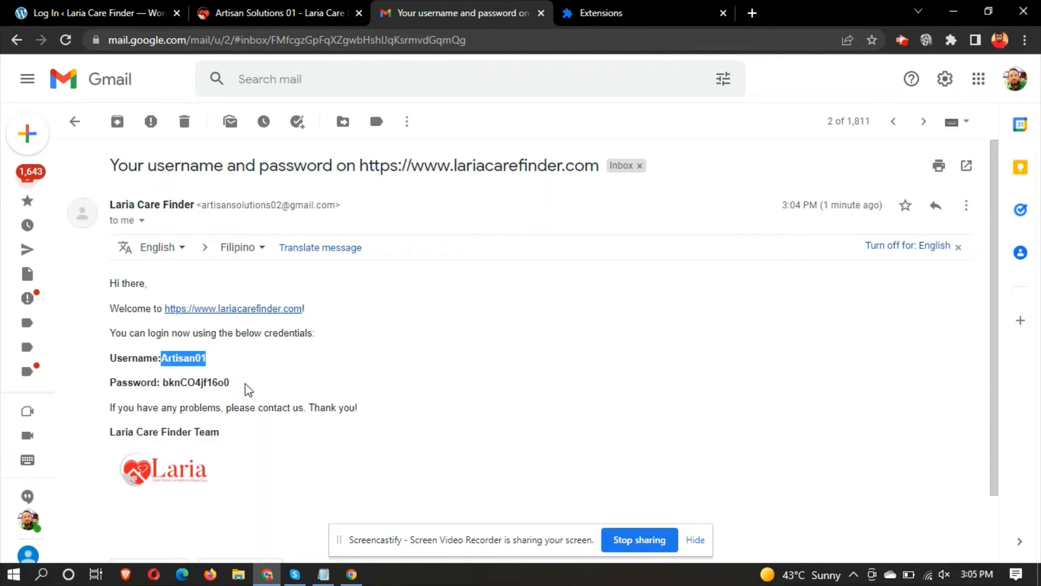
left_click_drag(236, 383, 165, 384)
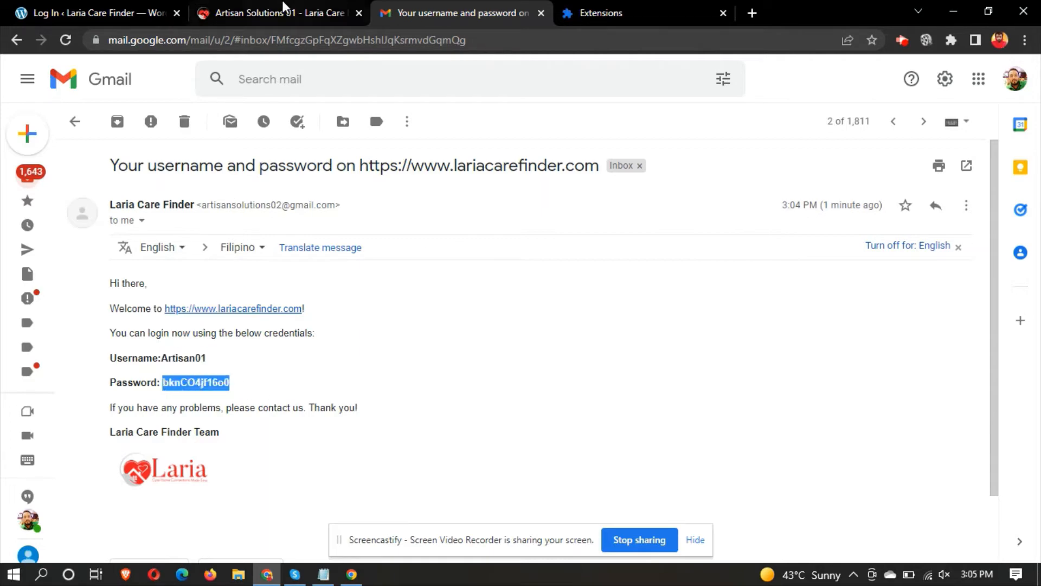
left_click(277, 4)
scroll(408, 193, "up", 15)
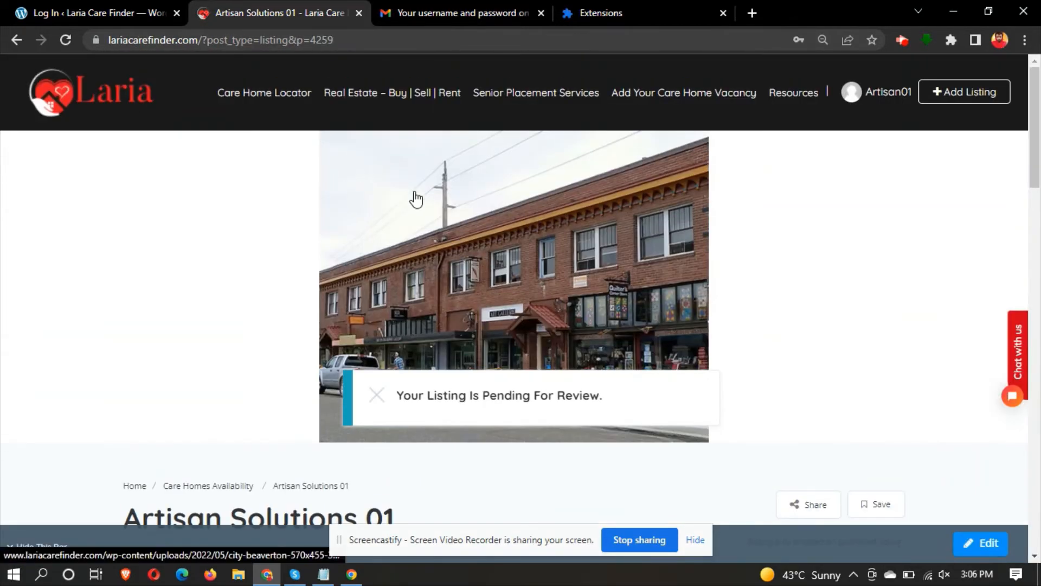
- Sign Artisan01 out using Sign Out in the header account menu
mouse_move(852, 100)
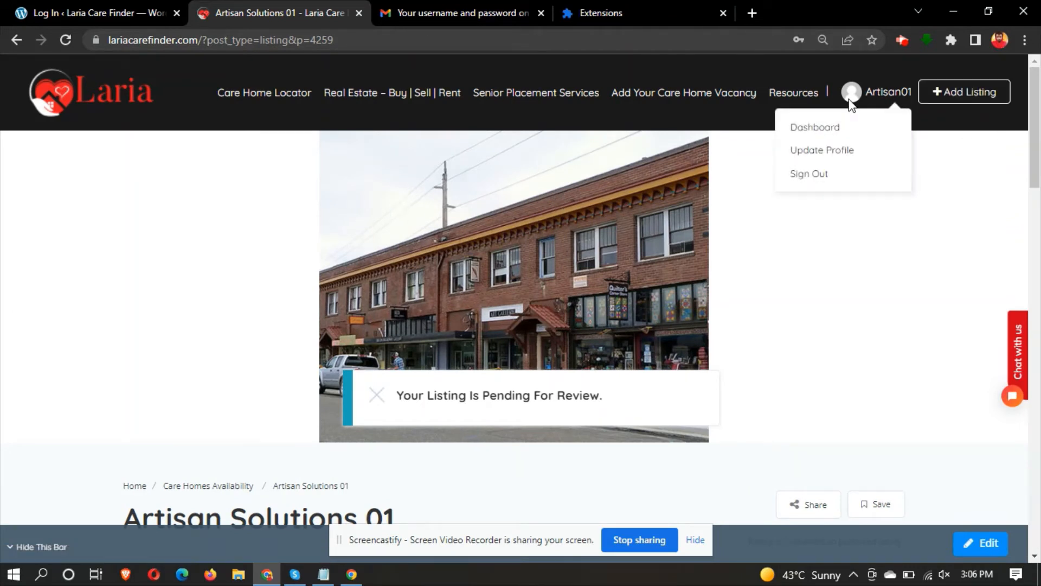
left_click(808, 179)
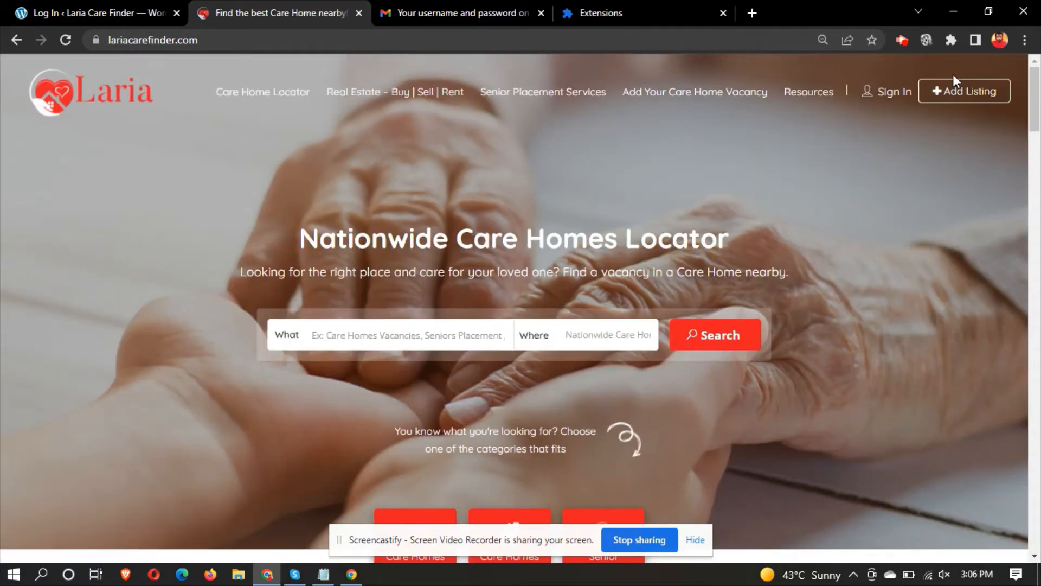
- Start a new care-home listing titled 'Artisan Solutions 001'
left_click(955, 97)
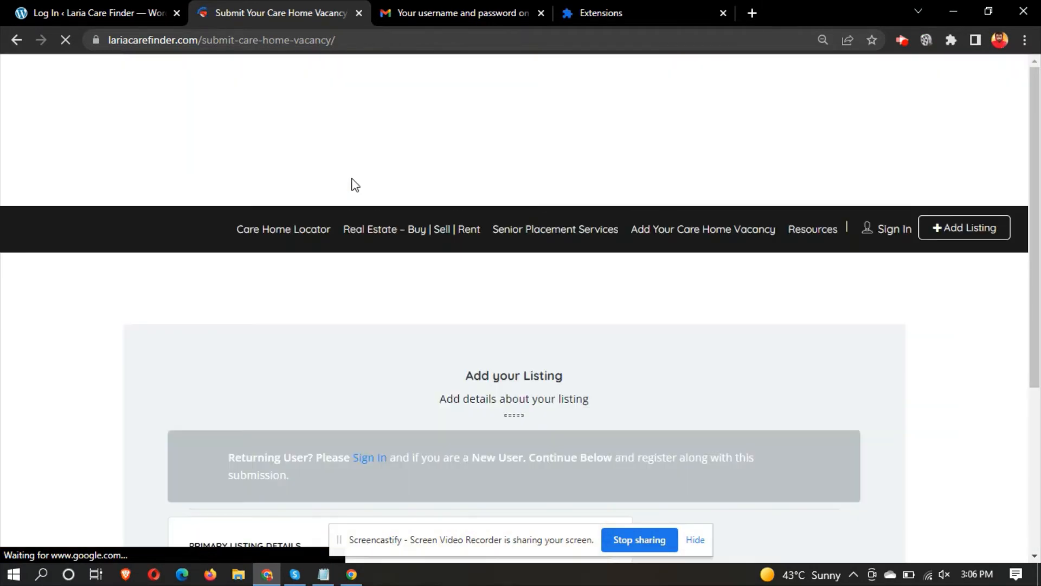
scroll(353, 182, "down", 4)
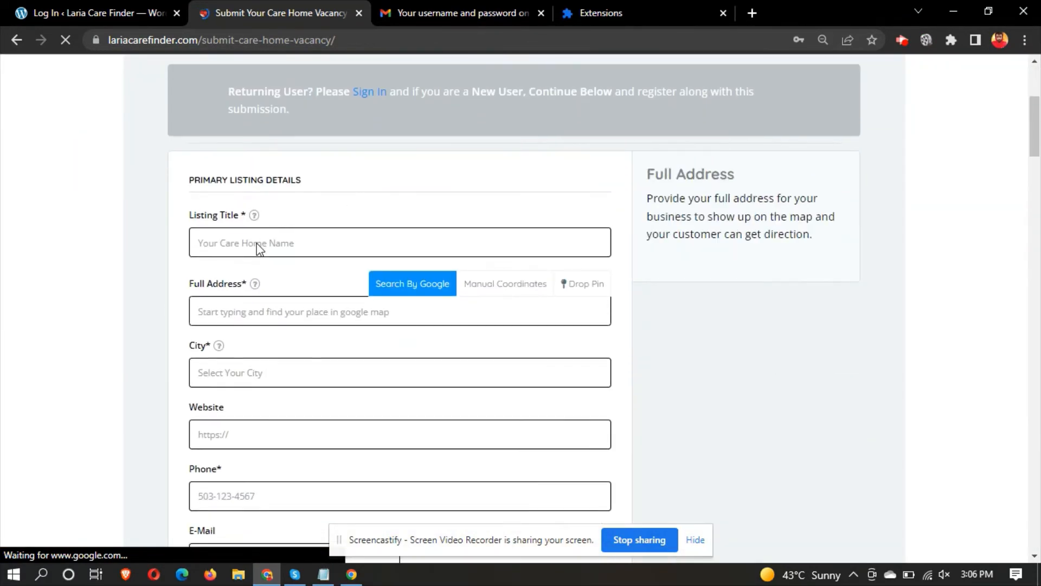
left_click(257, 244)
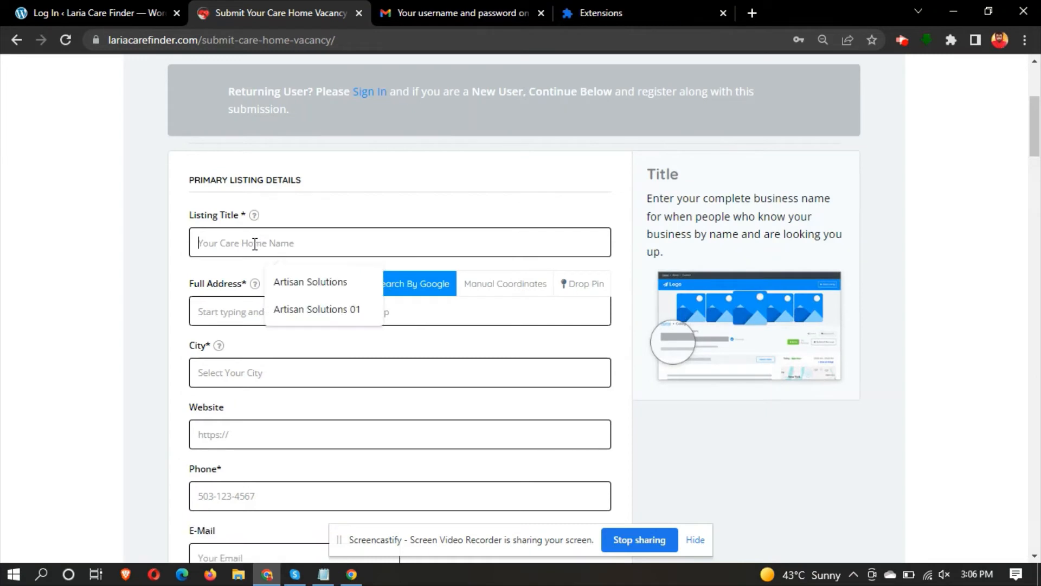
left_click(314, 279)
type("001")
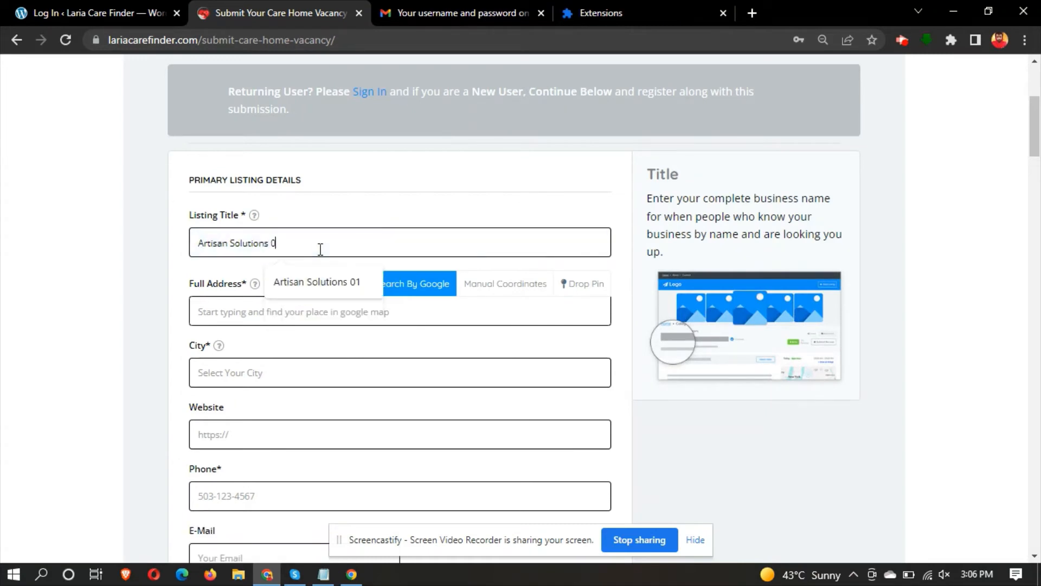
- Set the address to the Testaccio market suggestion and the city to Cape Coral, FL, USA
left_click(286, 299)
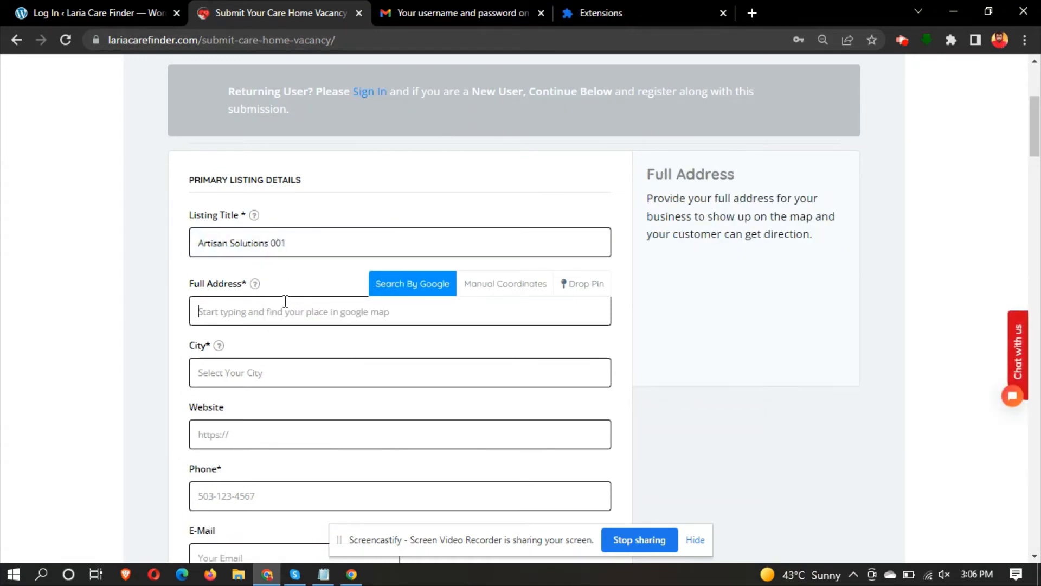
type("test")
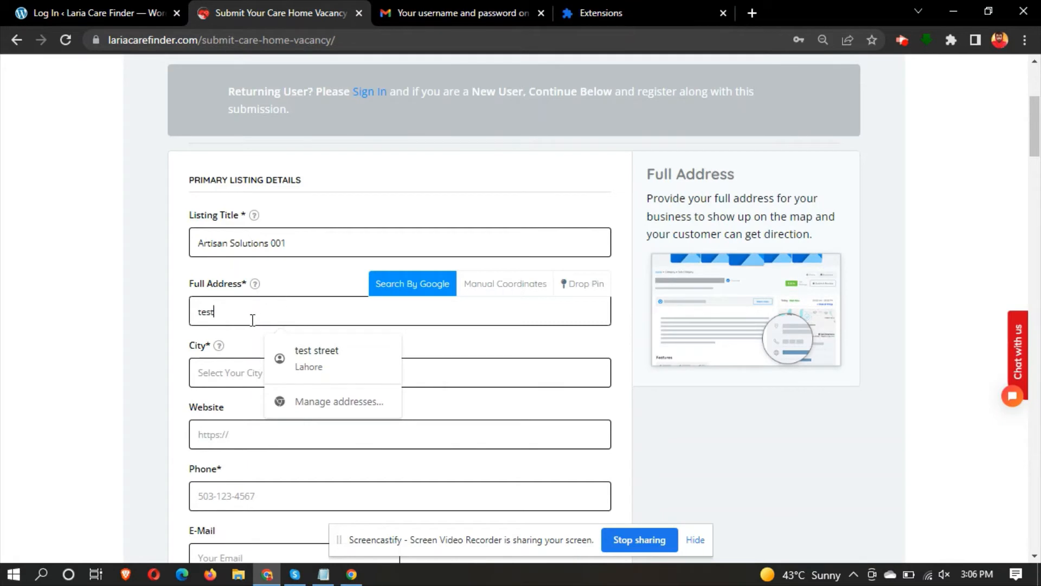
left_click(229, 341)
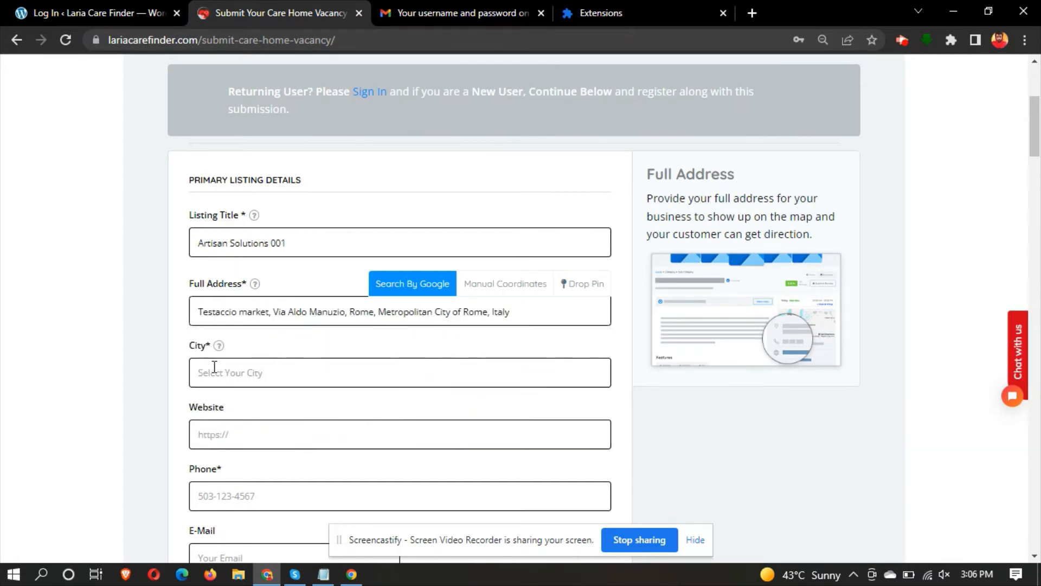
left_click(212, 367)
type("cape")
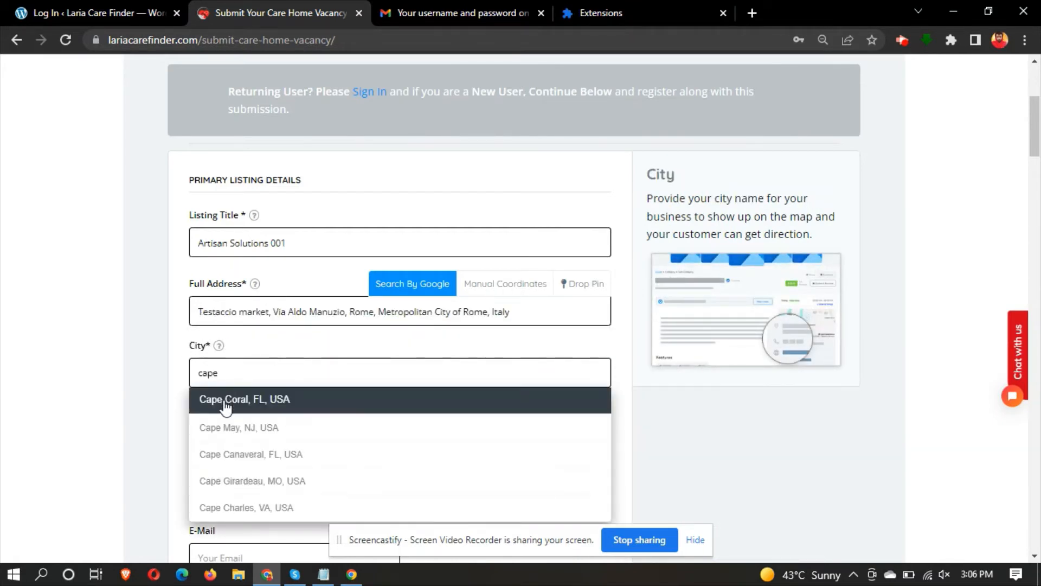
left_click(226, 401)
- Enter '#' as the website and 0000000 as the phone number
left_click(224, 432)
type("#")
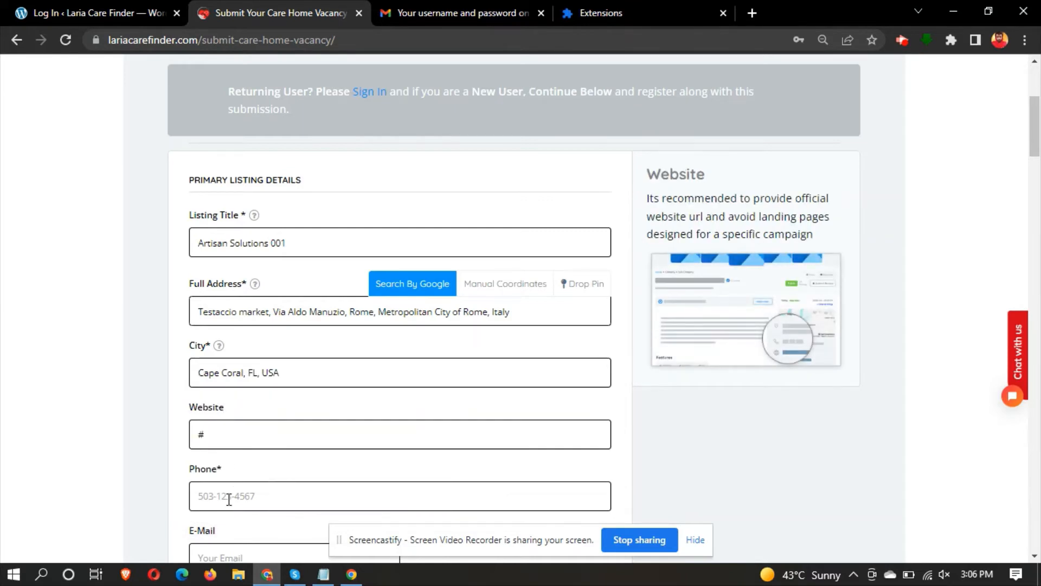
left_click(229, 497)
type("0000000")
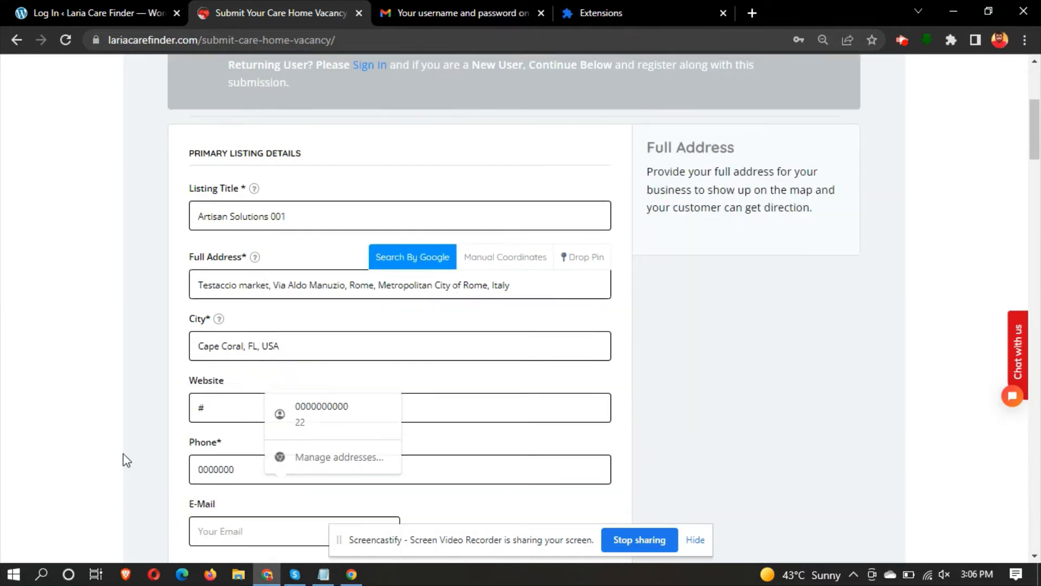
scroll(124, 457, "down", 5)
left_click(228, 301)
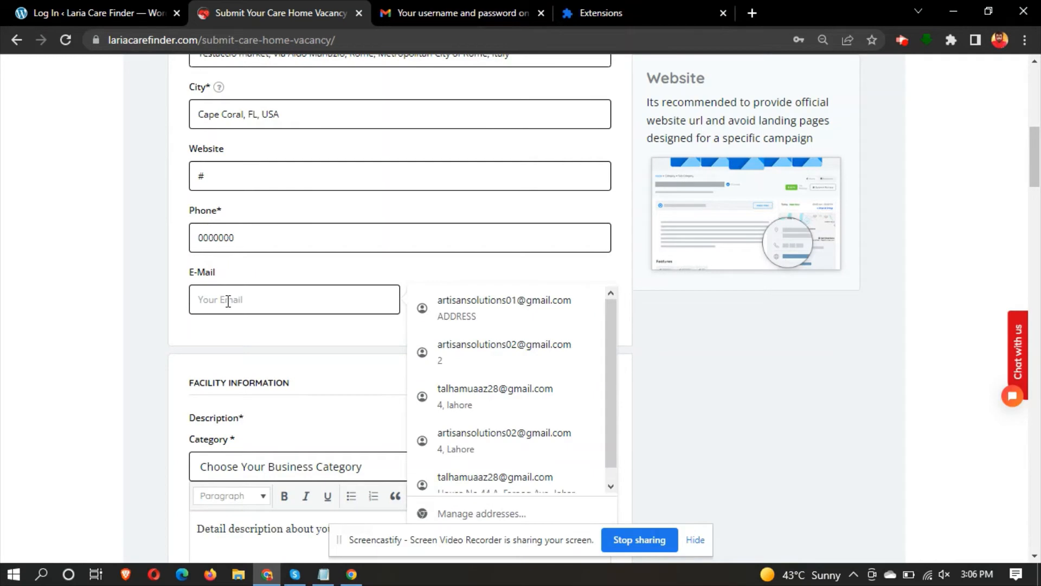
- Fill the saved e-mail, pick Care Homes Availability category and Developmental Disability Home facility type
left_click(457, 304)
scroll(246, 232, "down", 5)
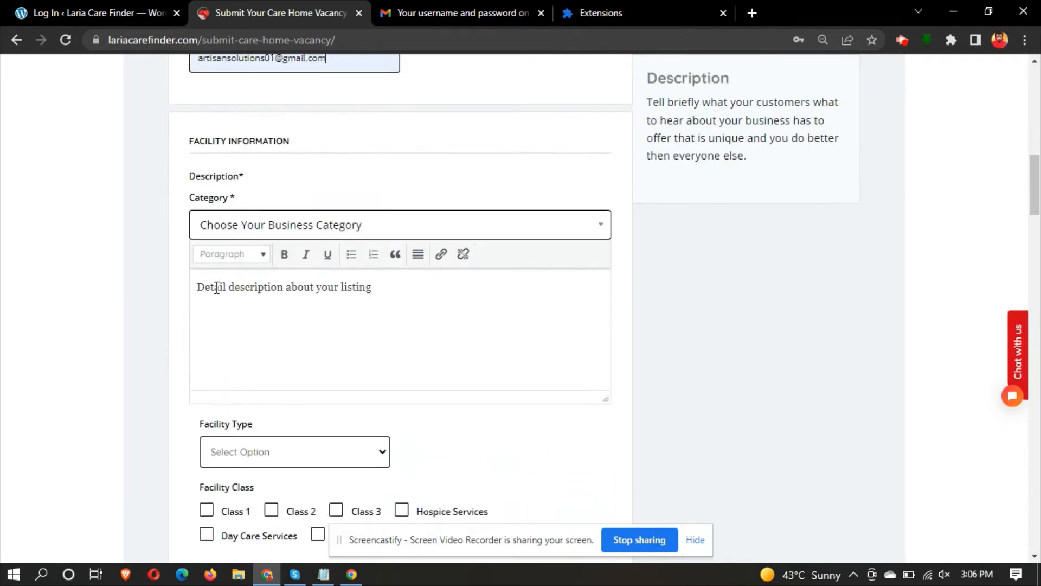
left_click(245, 232)
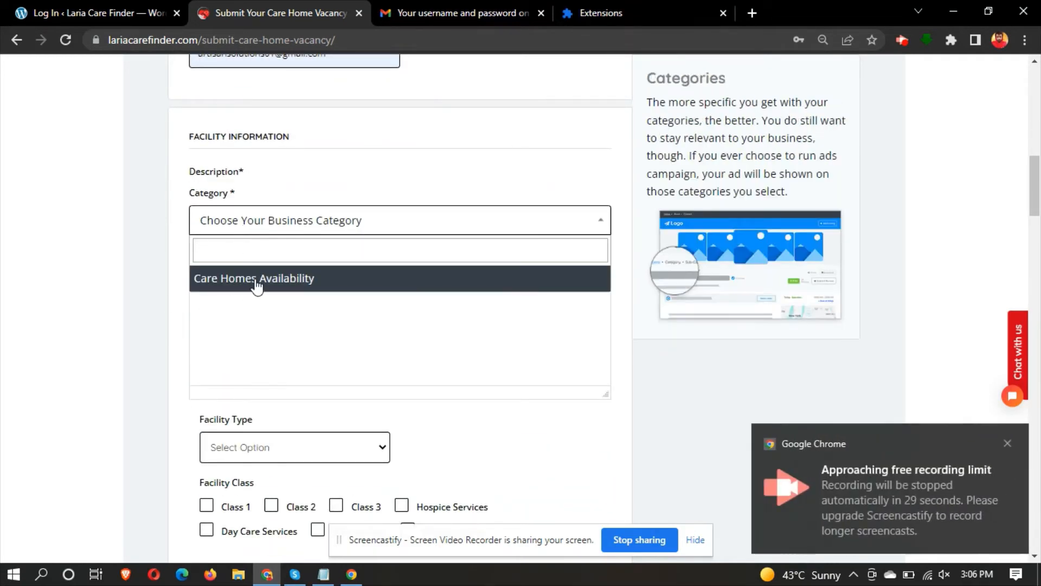
left_click(119, 321)
scroll(118, 318, "down", 4)
left_click(251, 266)
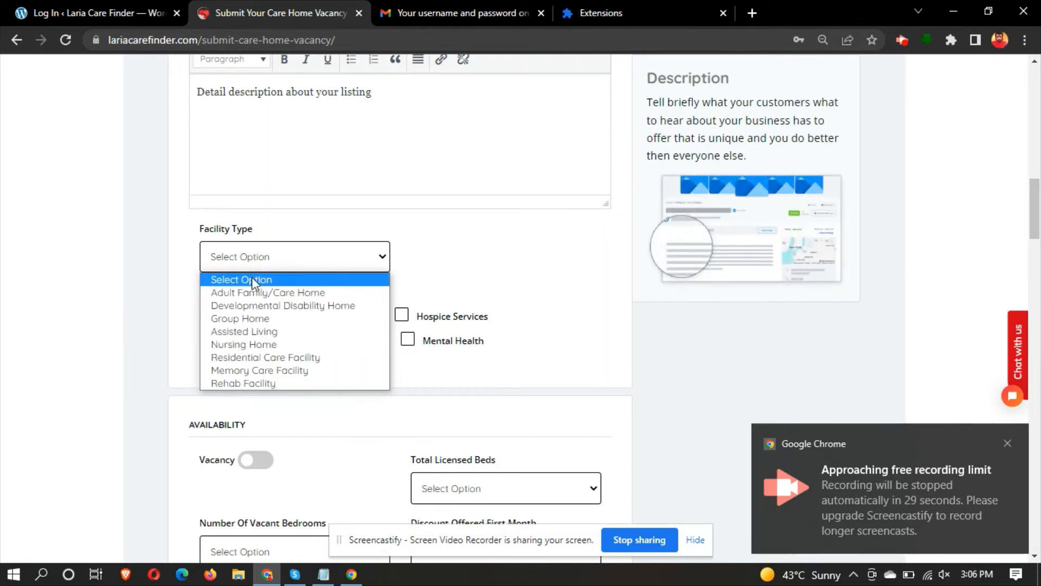
left_click(251, 306)
- Tick every facility class: Class 1-3, Hospice Services, Mental Health, Day Care and Respite
left_click(209, 319)
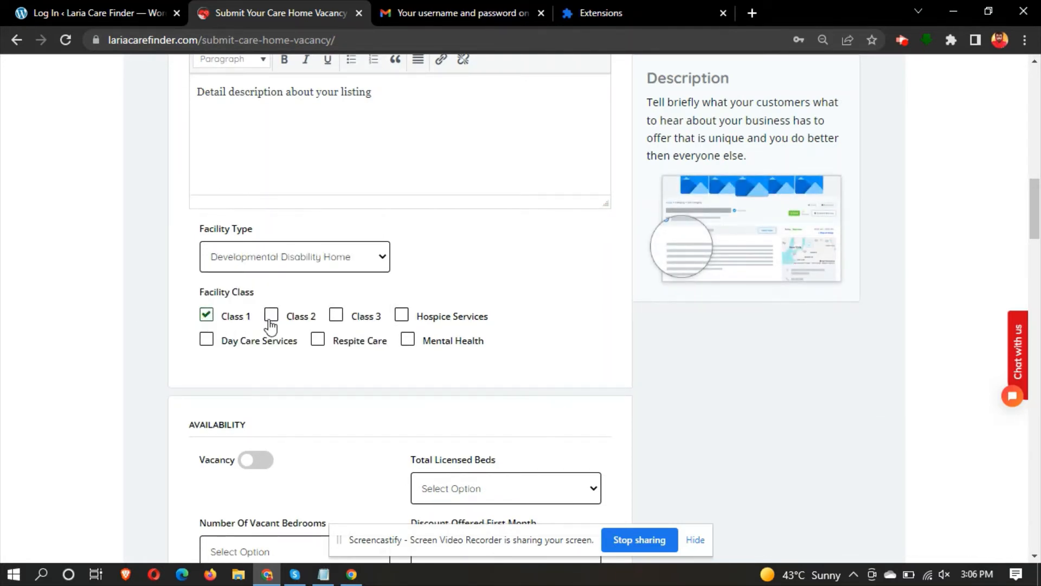
left_click(271, 318)
left_click(337, 317)
left_click(401, 319)
left_click(407, 339)
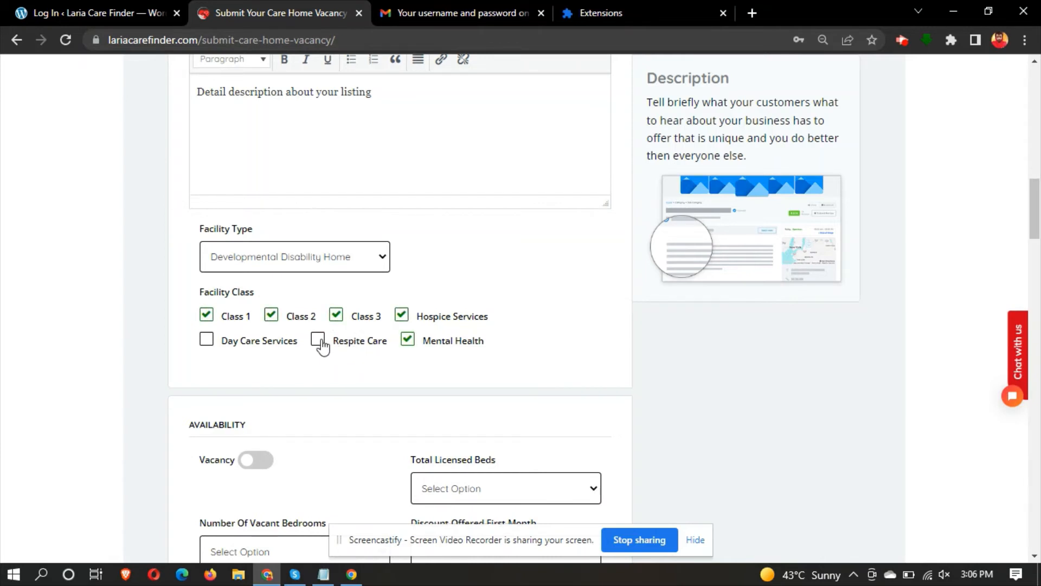
left_click(207, 340)
scroll(210, 341, "down", 4)
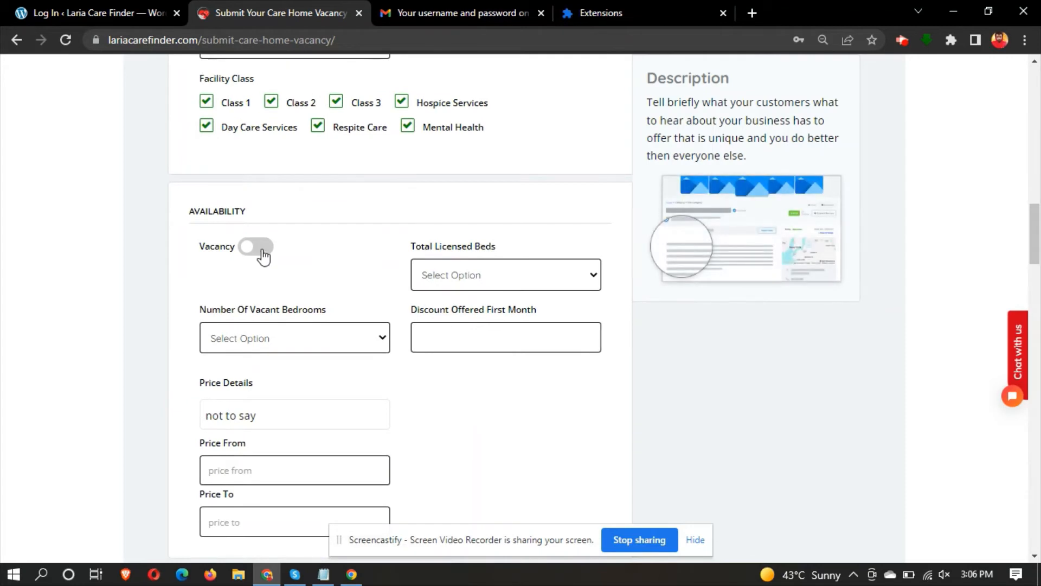
- Set 11 total licensed beds, 13 vacant bedrooms and a 500 first-month discount
left_click(460, 286)
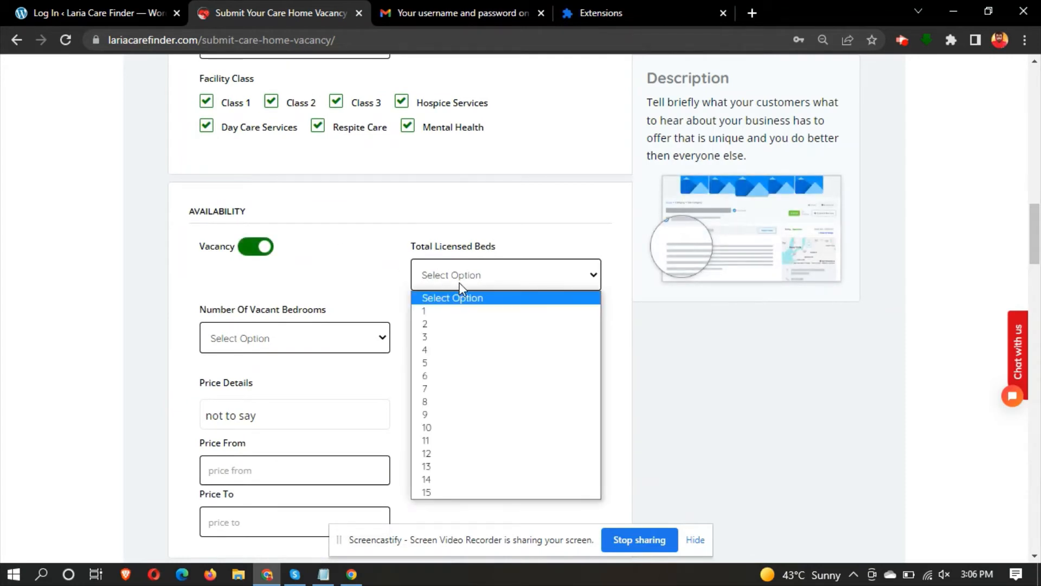
left_click(491, 441)
left_click(242, 346)
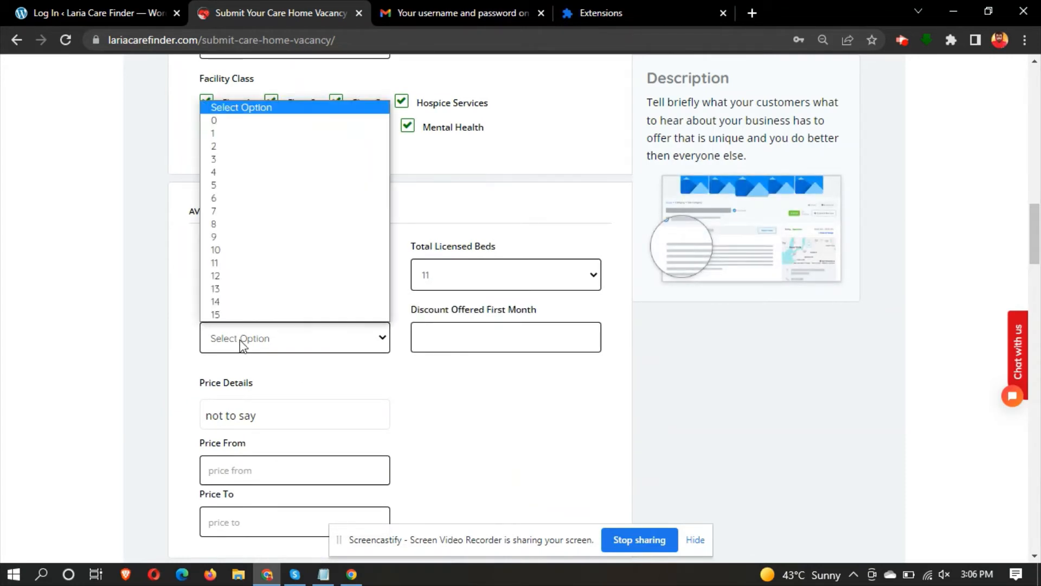
left_click(276, 289)
scroll(276, 289, "down", 3)
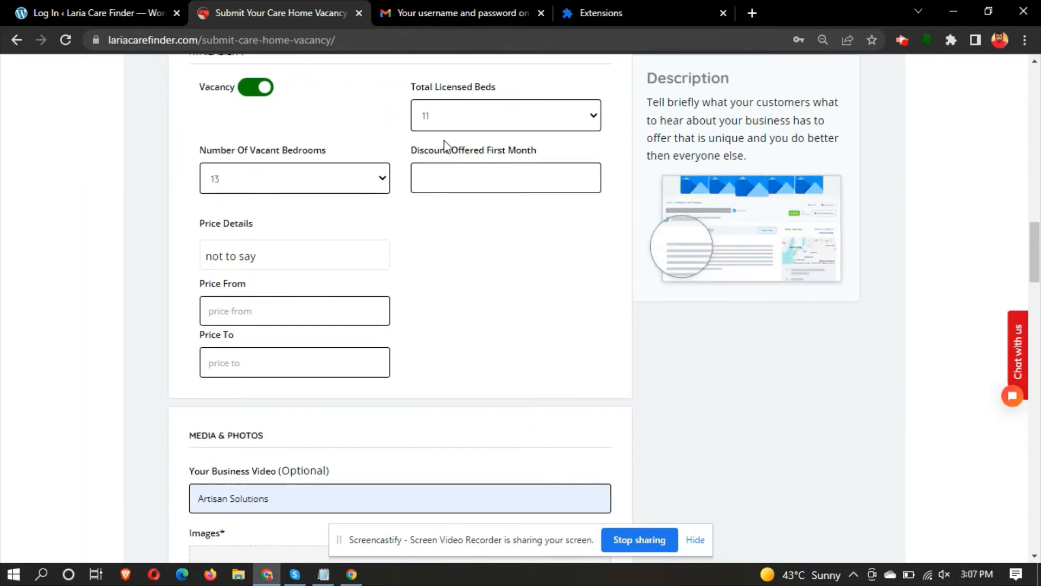
left_click(451, 176)
type("500")
scroll(119, 215, "down", 5)
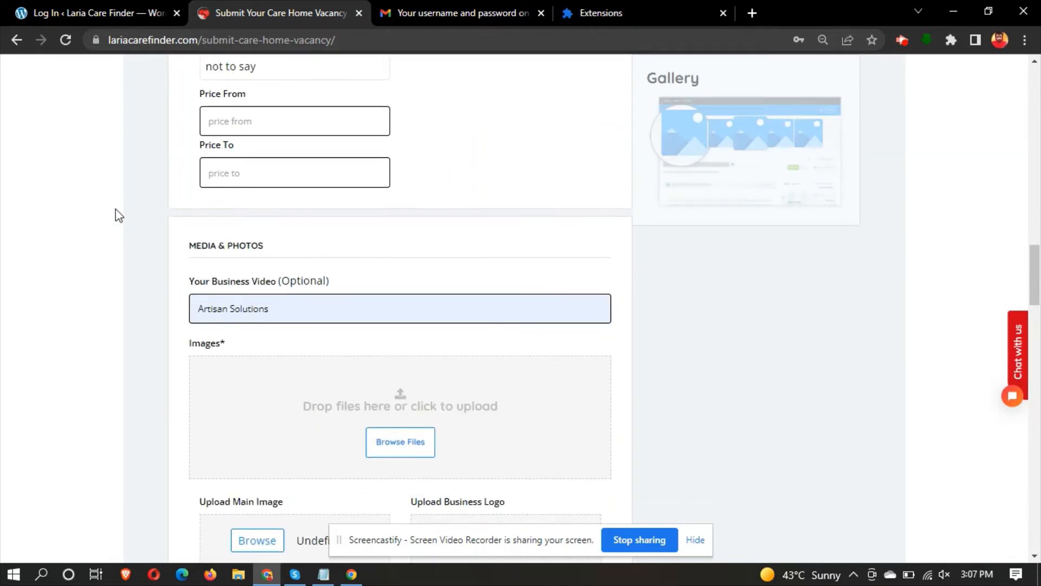
scroll(137, 275, "down", 3)
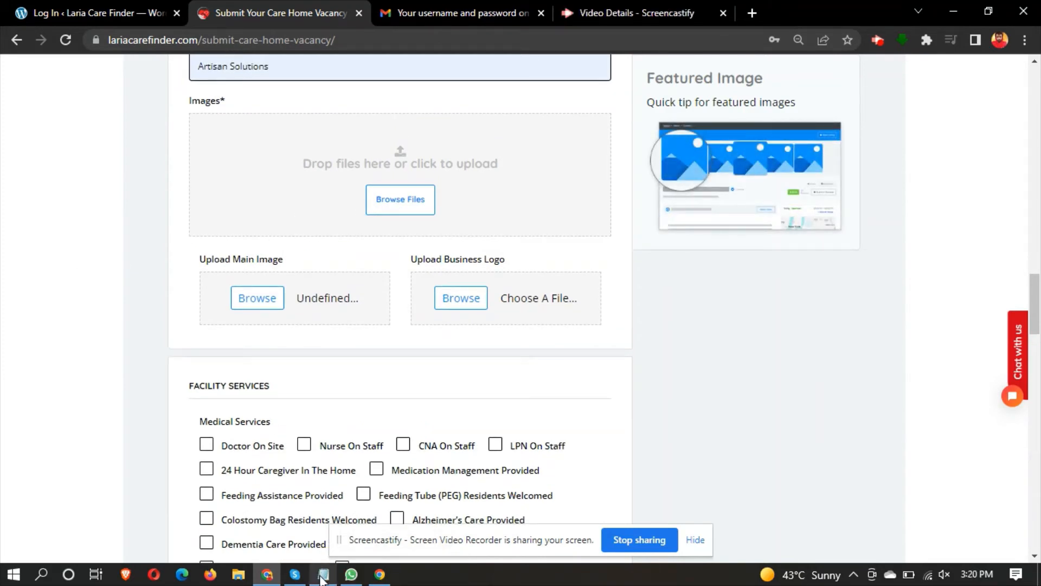
- Highlight the Part 2 line in the Notepad script notes
left_click(324, 574)
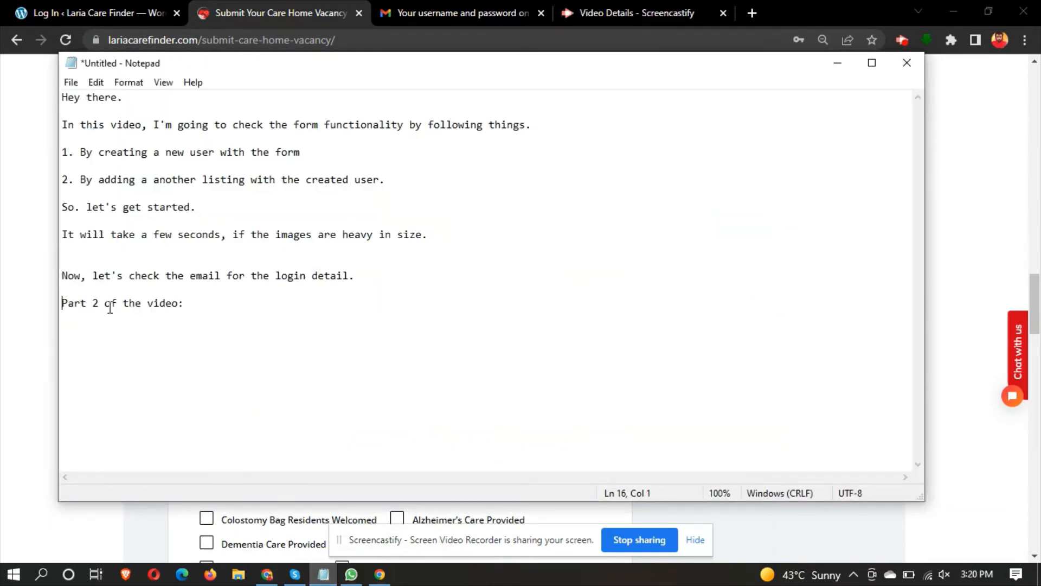
left_click_drag(59, 302, 214, 312)
left_click(4, 223)
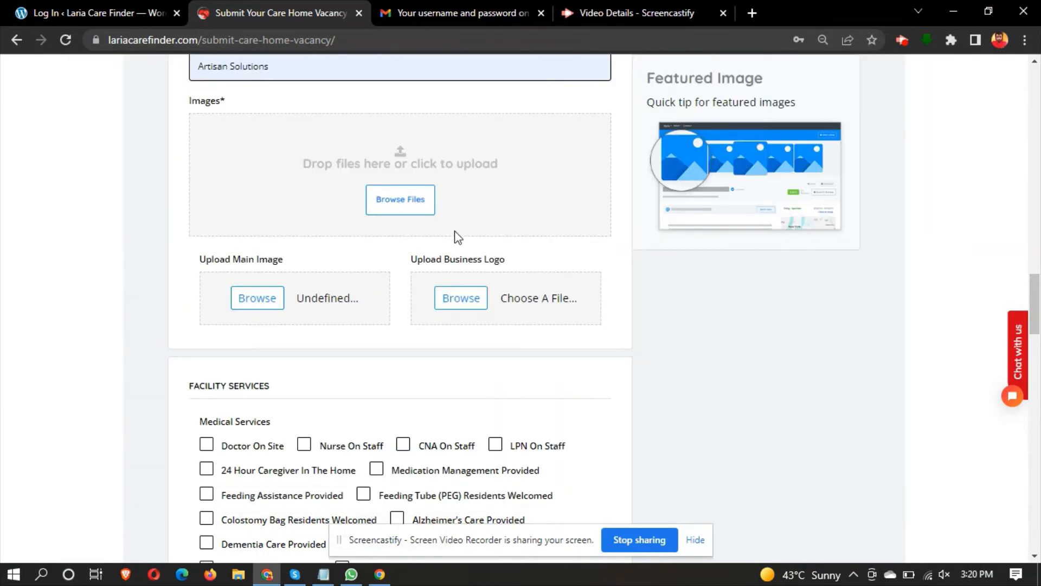
- Upload the Portland photo to the gallery and as logo, with city-beaverton as main image
left_click(414, 210)
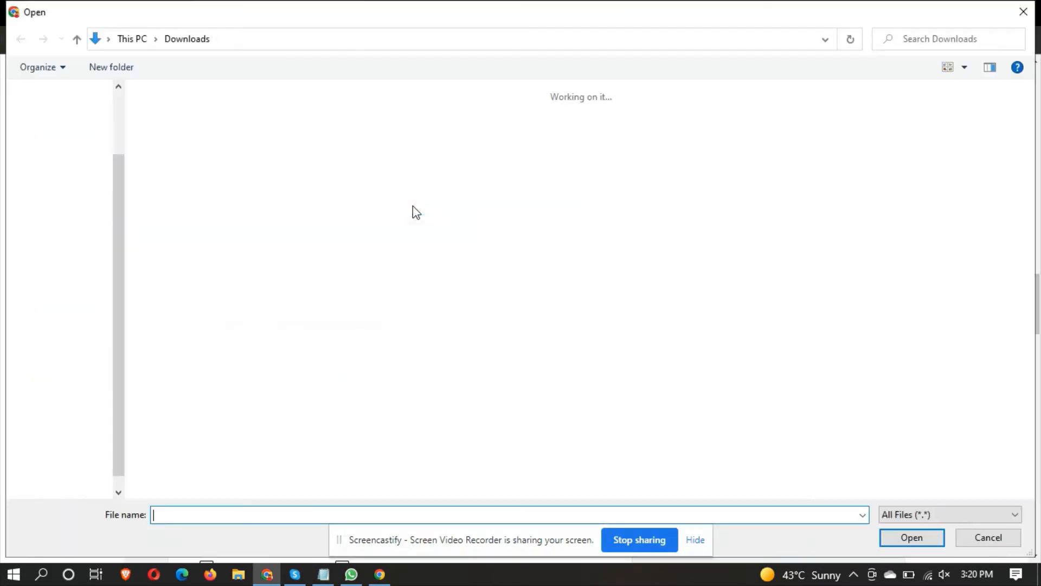
double_click(171, 155)
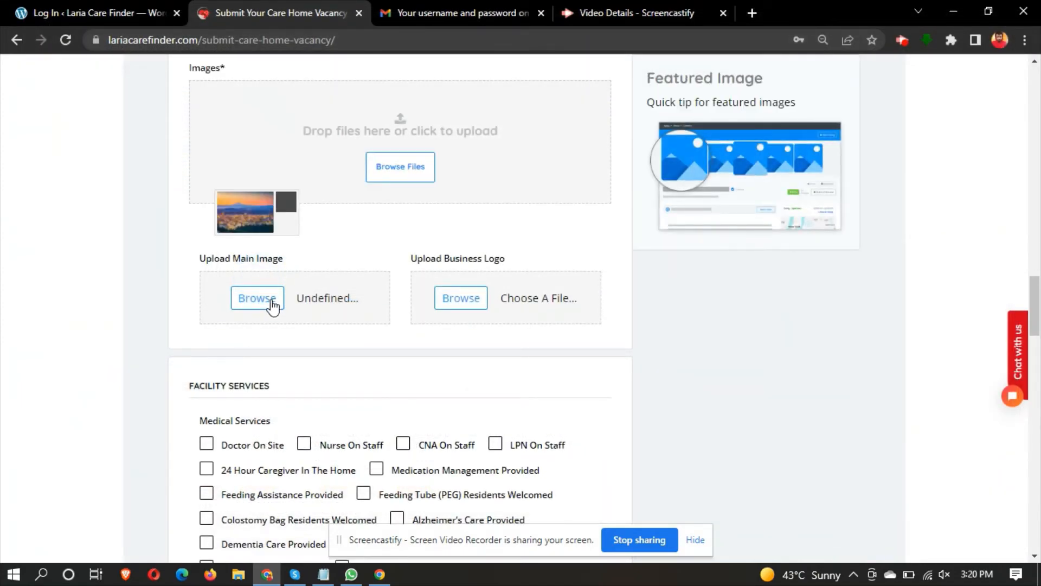
left_click(272, 304)
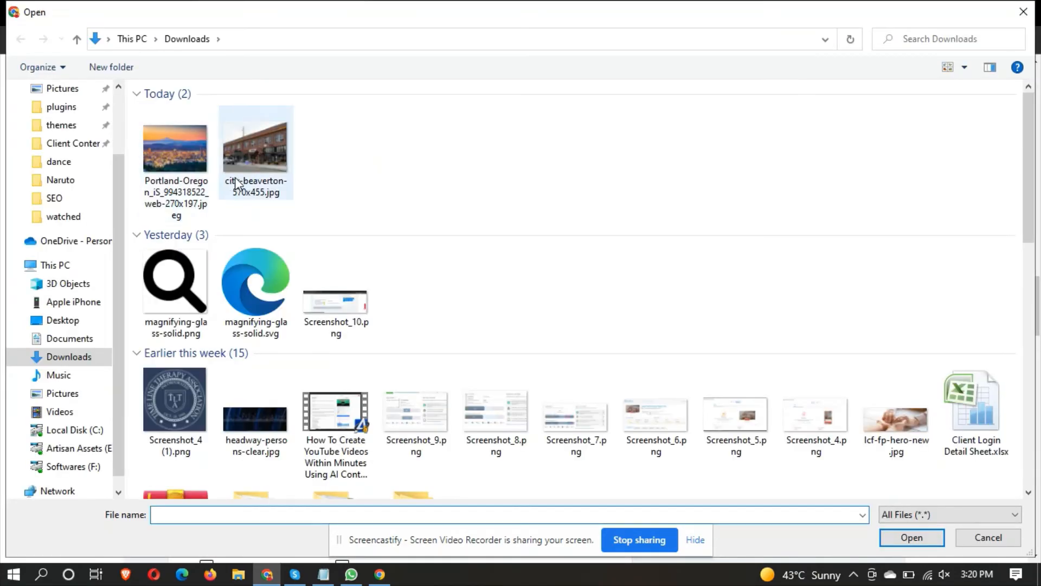
double_click(236, 185)
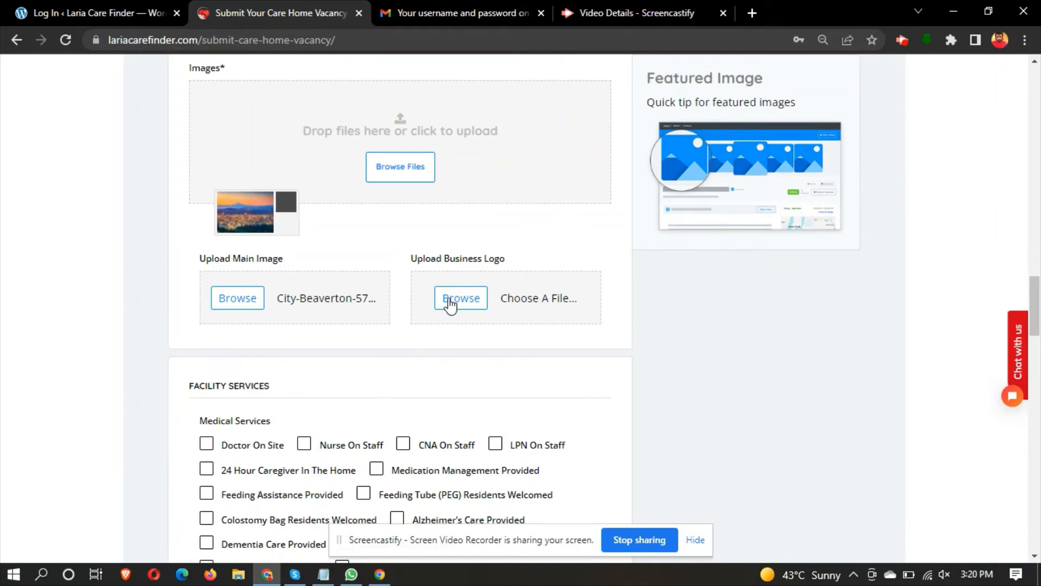
left_click(450, 305)
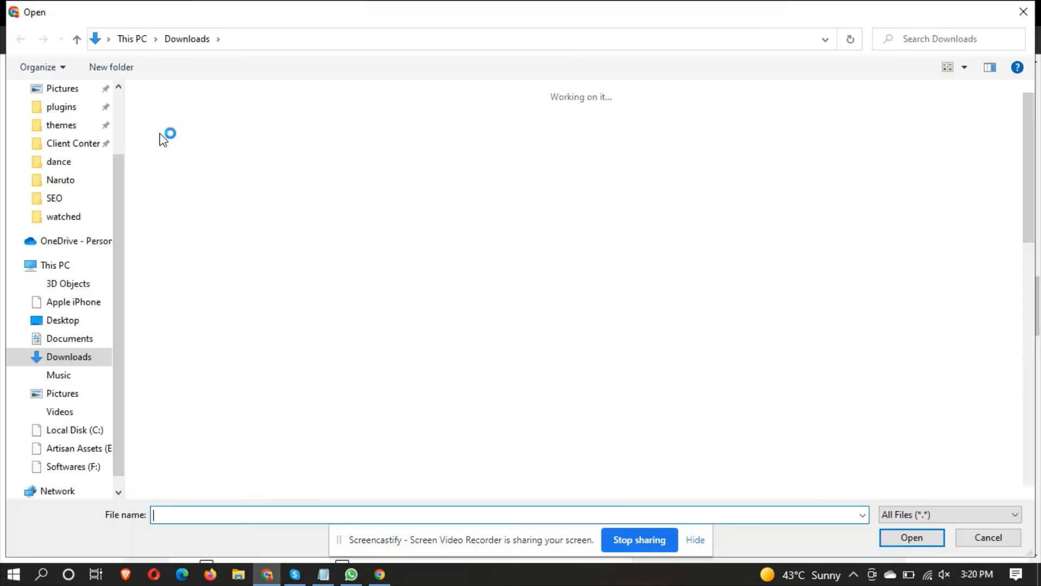
double_click(172, 144)
scroll(135, 260, "down", 5)
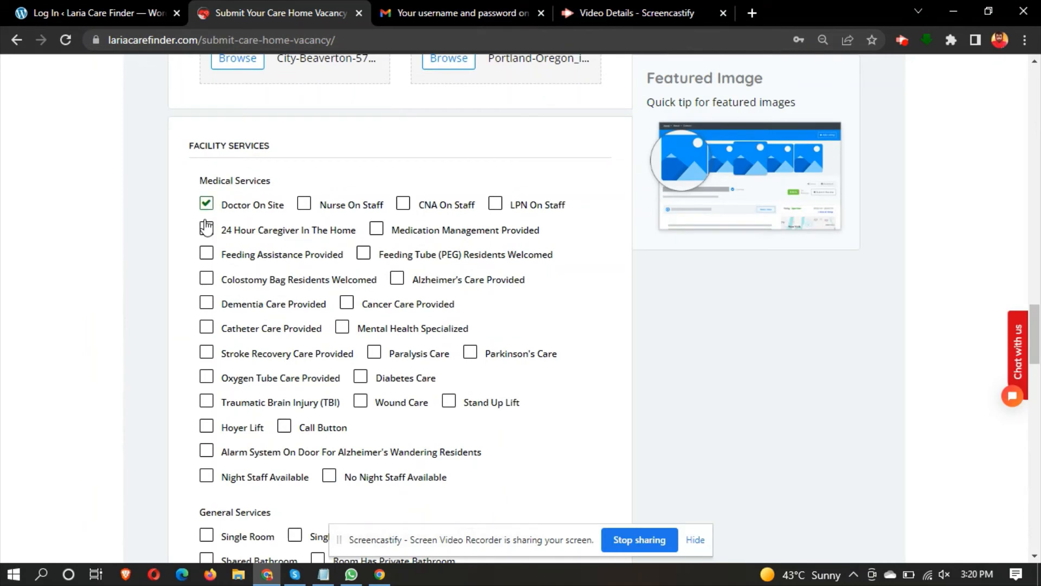
- Tick Feeding Assistance, Dementia Care, Single Room options and the three pet-related services
left_click(206, 253)
left_click(206, 301)
scroll(207, 237, "down", 5)
left_click(206, 266)
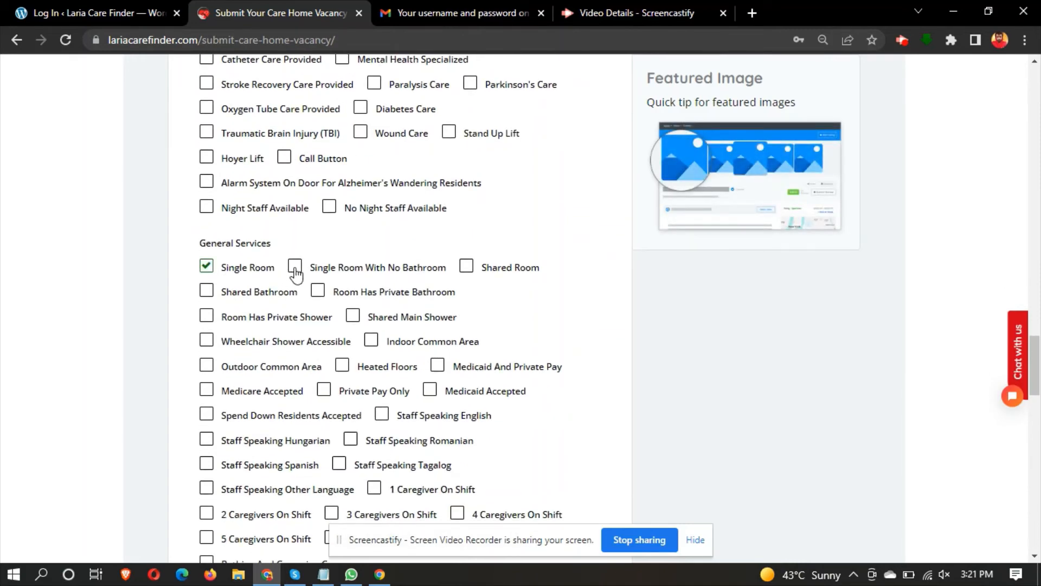
left_click(296, 268)
scroll(469, 277, "down", 8)
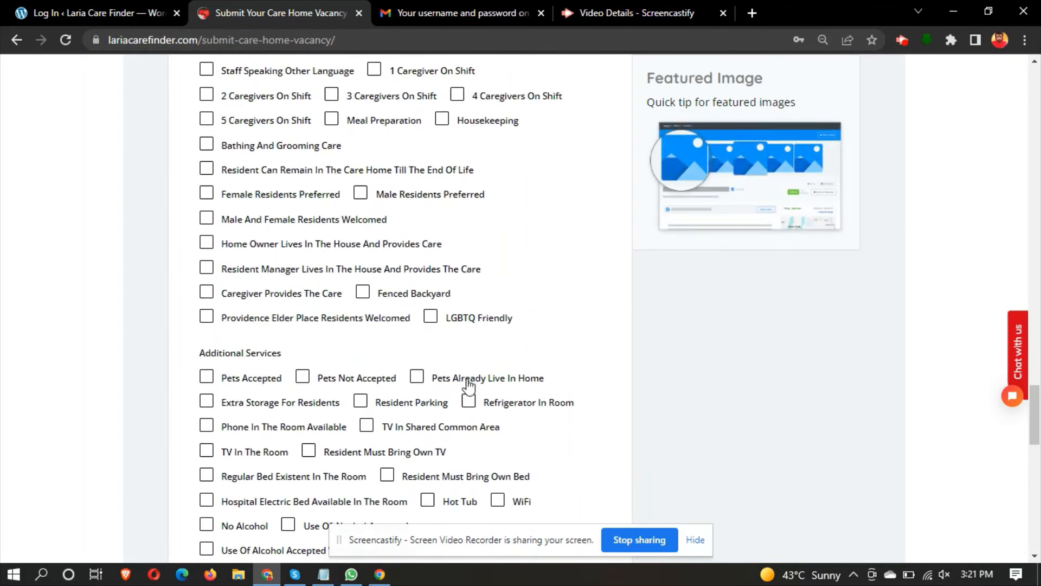
left_click(303, 378)
left_click(207, 378)
left_click(206, 377)
scroll(209, 381, "down", 8)
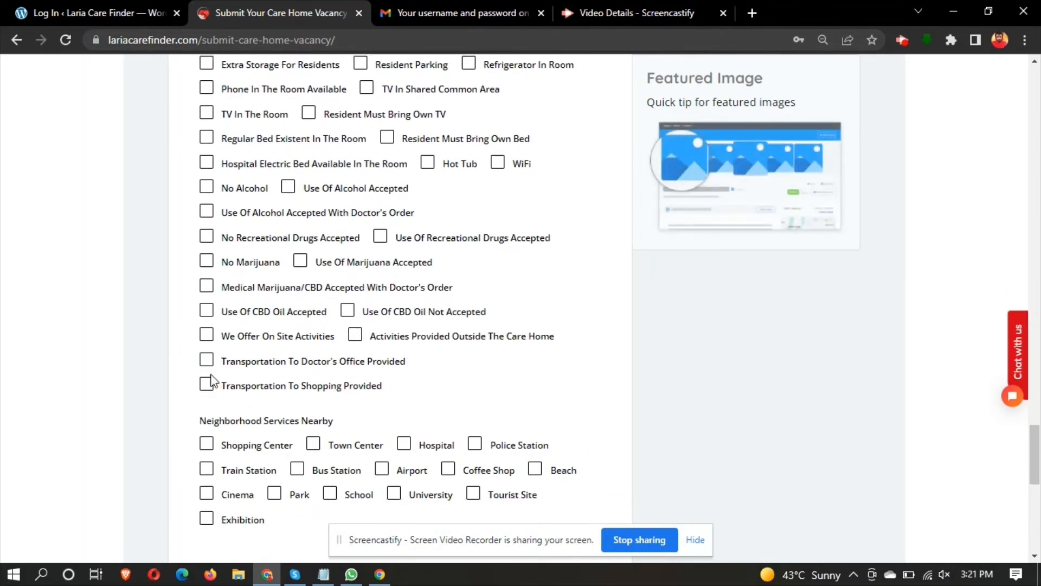
- Tick Exhibition and Park as nearby services and choose Instagram as the social network
left_click(249, 222)
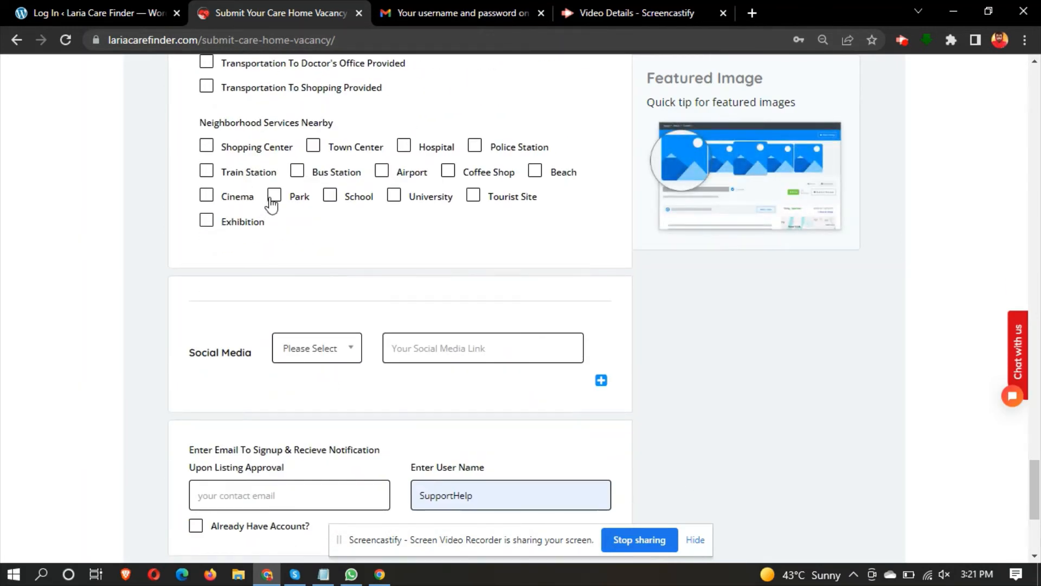
left_click(272, 199)
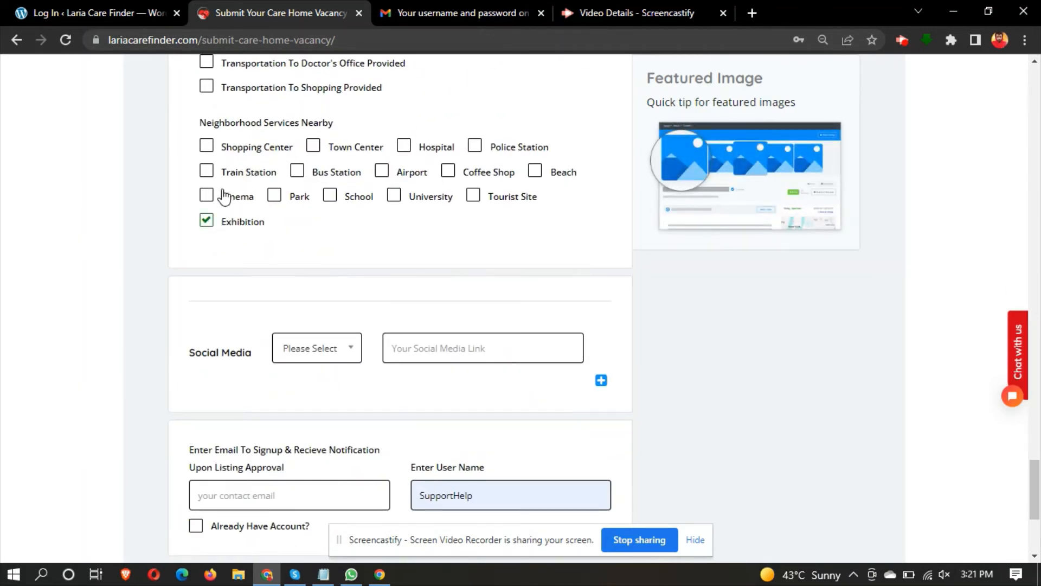
left_click(296, 348)
left_click(300, 419)
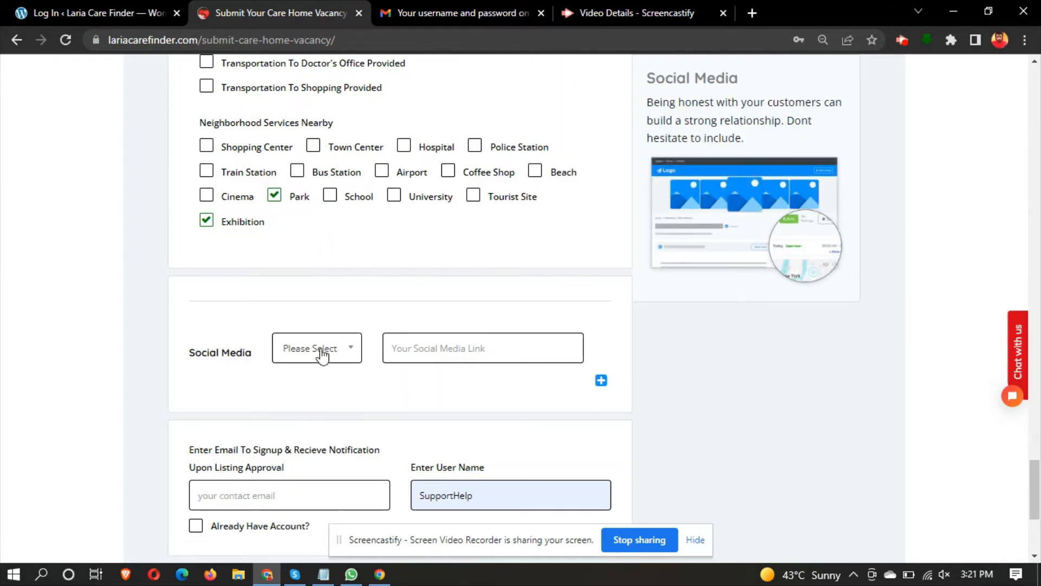
left_click(323, 353)
left_click(296, 434)
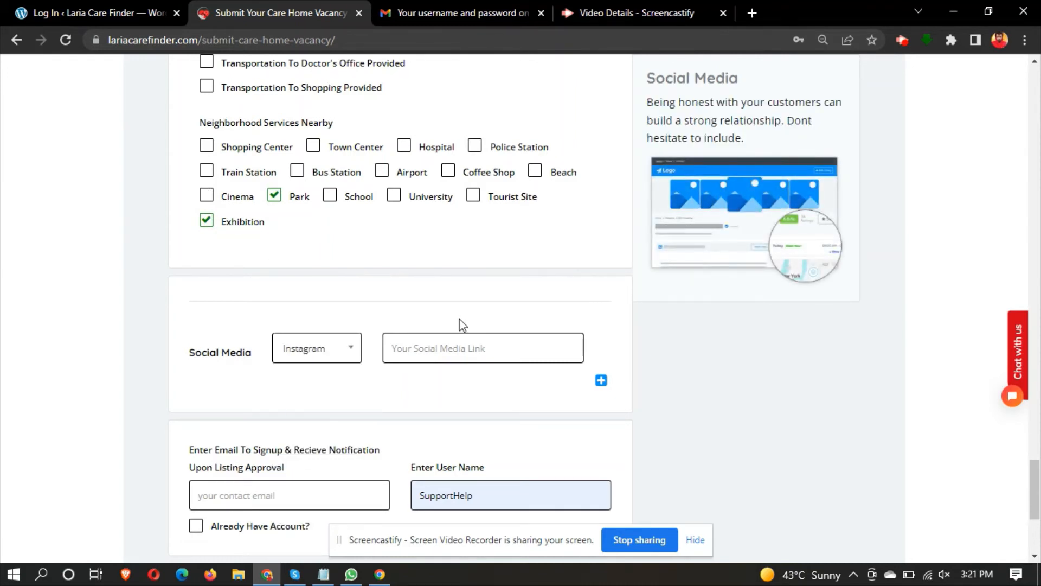
left_click(432, 355)
- Enter '#' as the Instagram link and tick Already Have Account?
type("#")
scroll(430, 358, "down", 3)
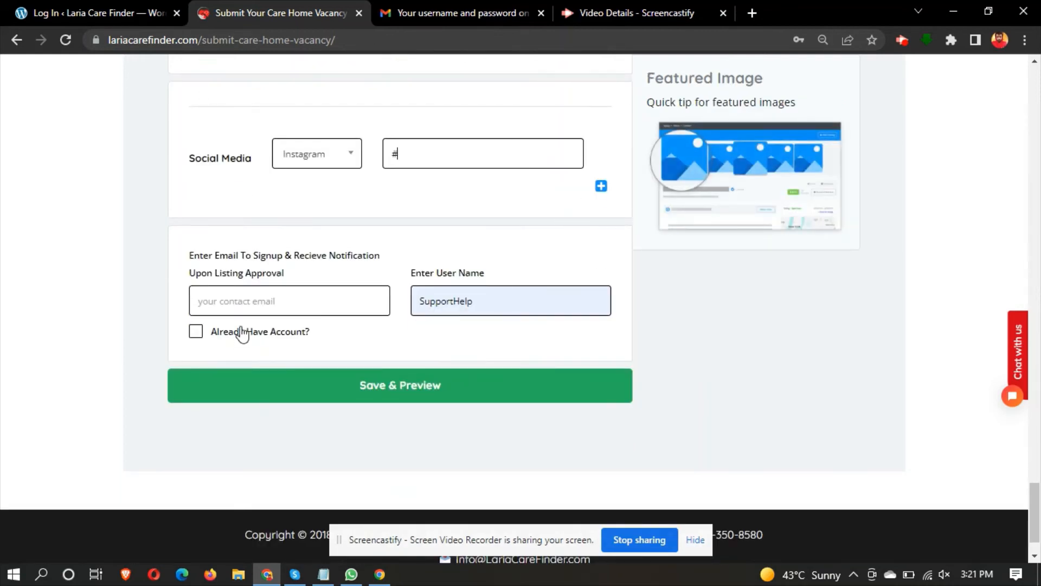
left_click(196, 332)
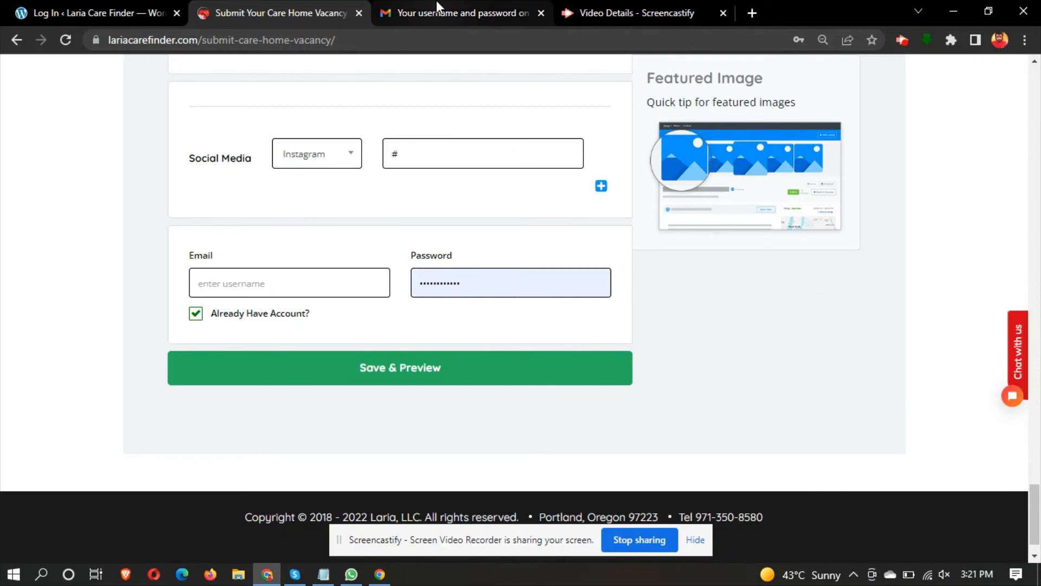
- Paste the emailed password into the form's Password field
left_click(437, 8)
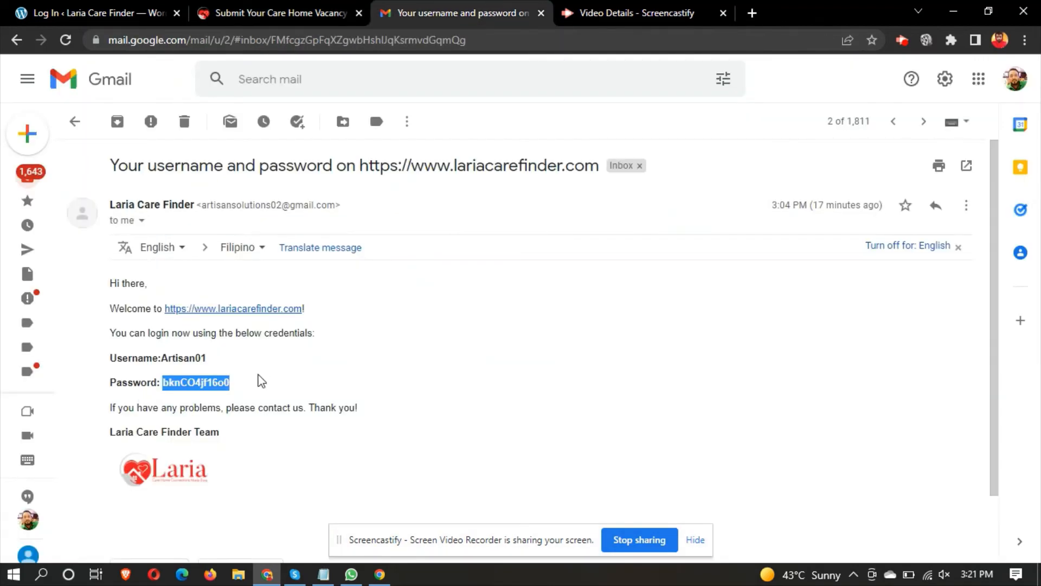
left_click(269, 11)
left_click(475, 274)
key("ctrl+a")
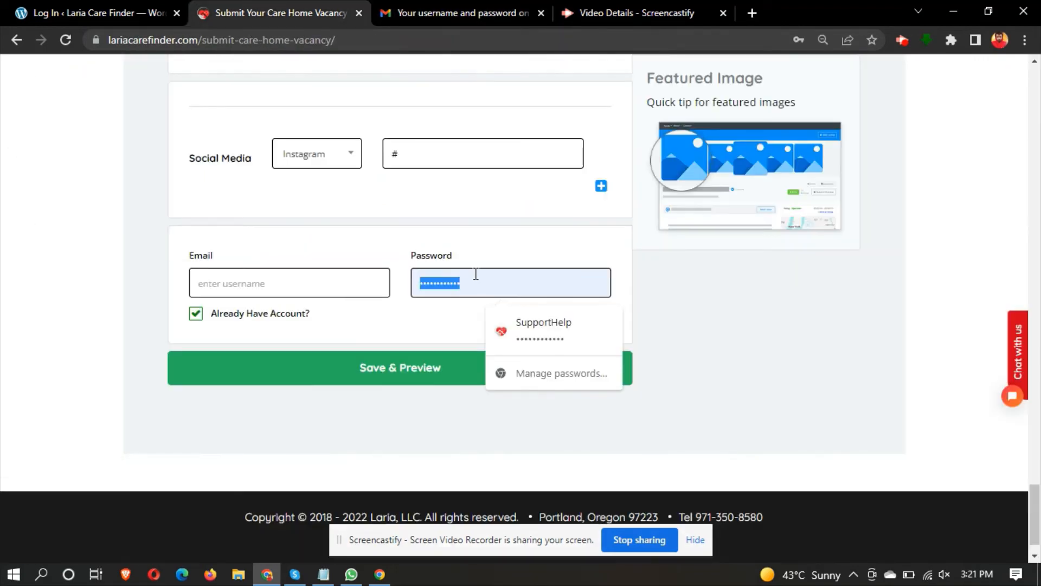
key("ctrl+v")
- Copy the username from the welcome email and paste it into the login Email field
left_click(465, 10)
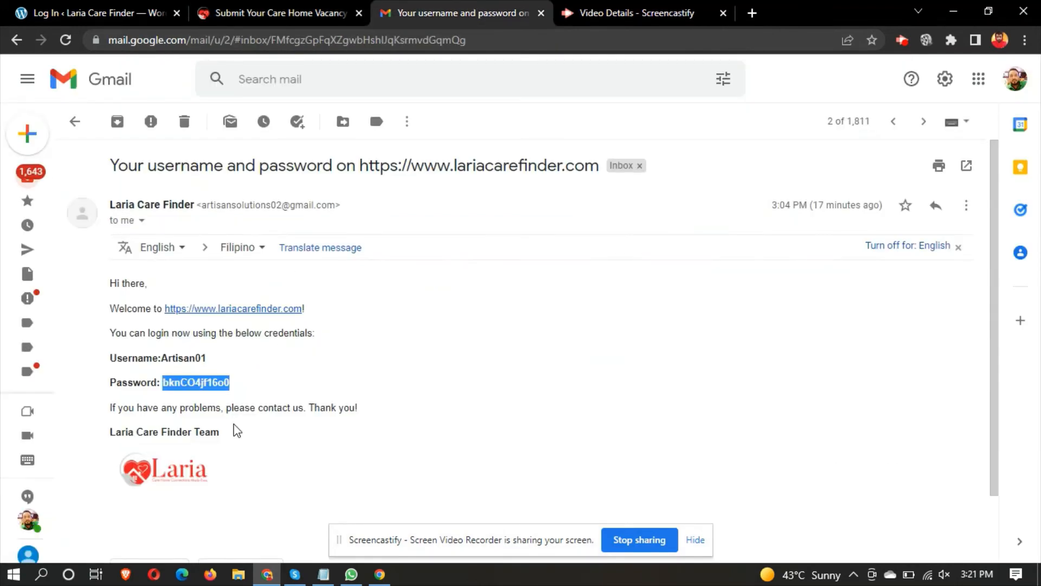
left_click_drag(228, 360, 168, 355)
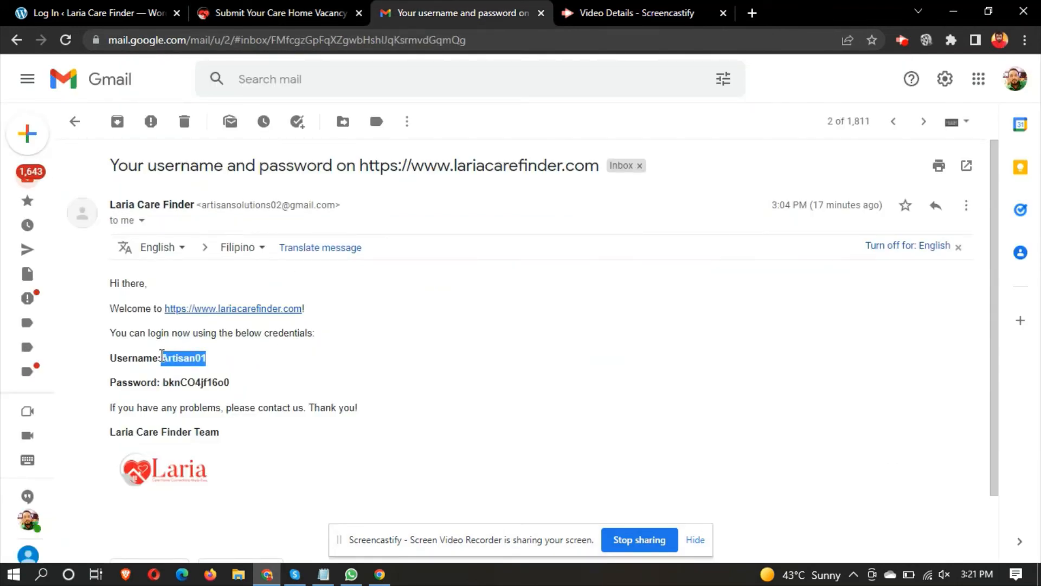
key("ctrl+c")
left_click(206, 3)
left_click(231, 274)
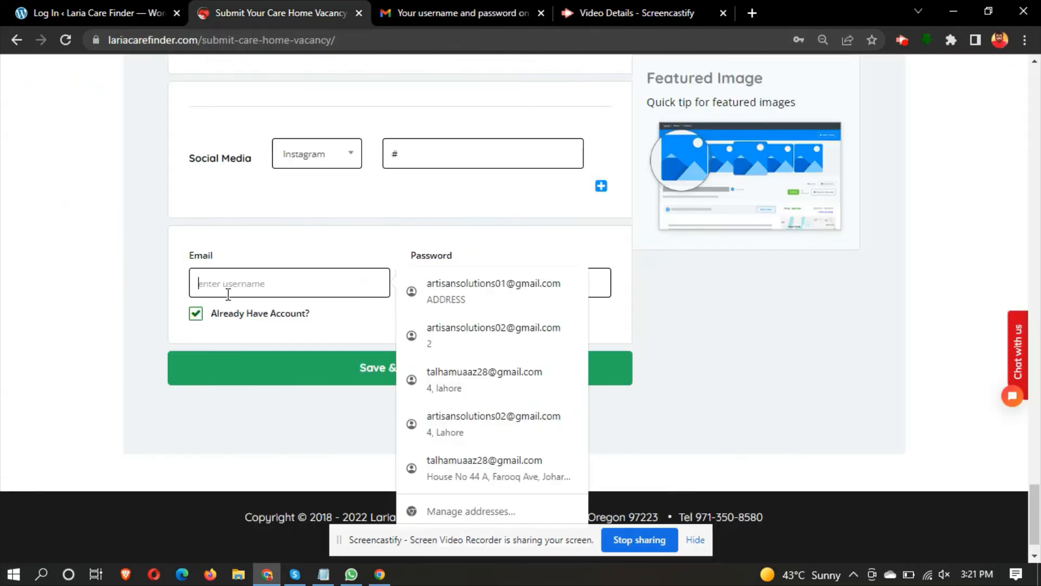
key("ctrl+v")
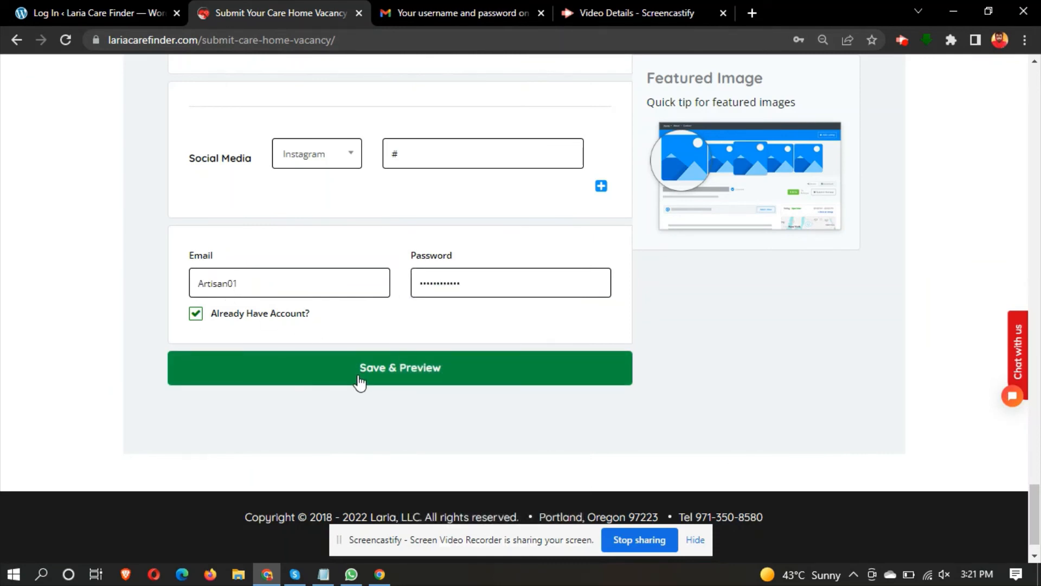
- Save & Preview the listing, then highlight the 'Success! Submission Is Successful' message once it appears
left_click(360, 377)
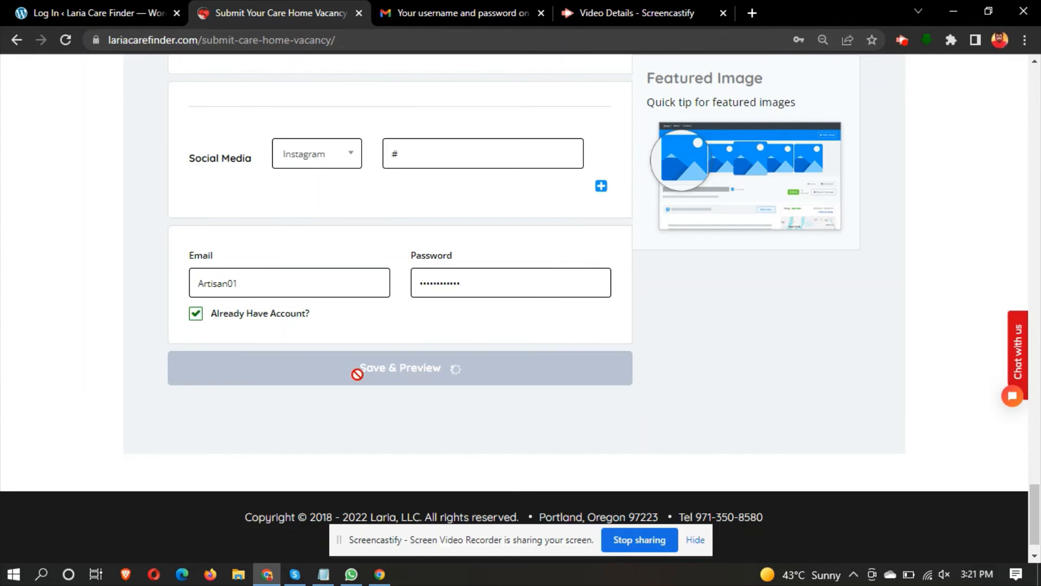
left_click(323, 571)
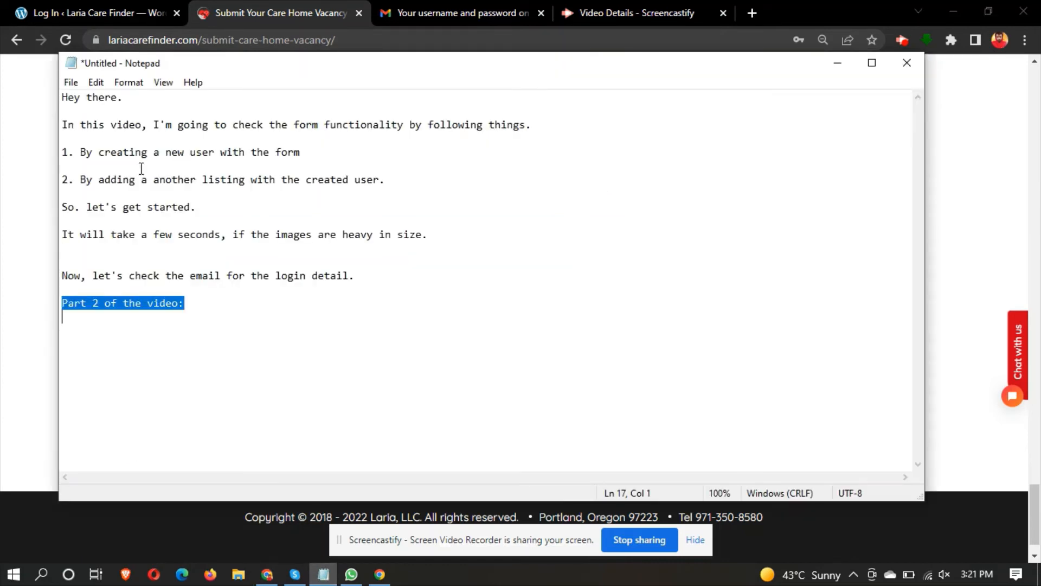
left_click(63, 237)
left_click_drag(62, 237, 434, 251)
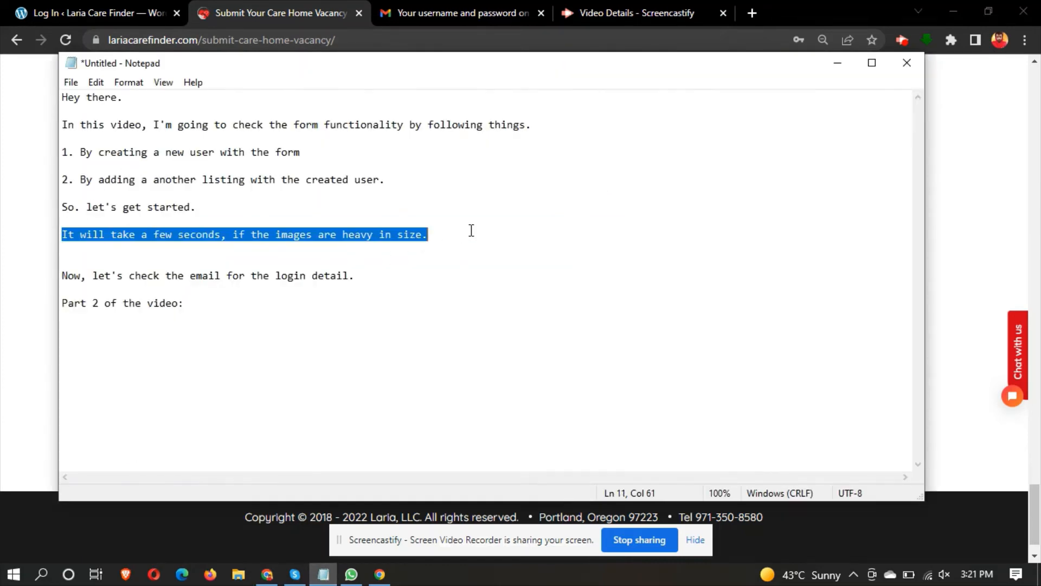
left_click(838, 63)
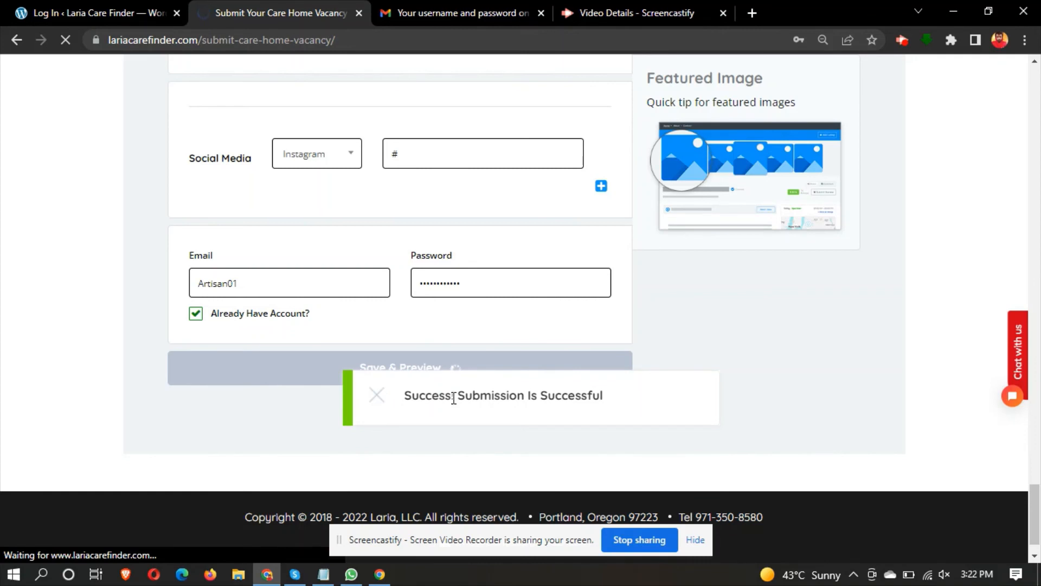
triple_click(453, 398)
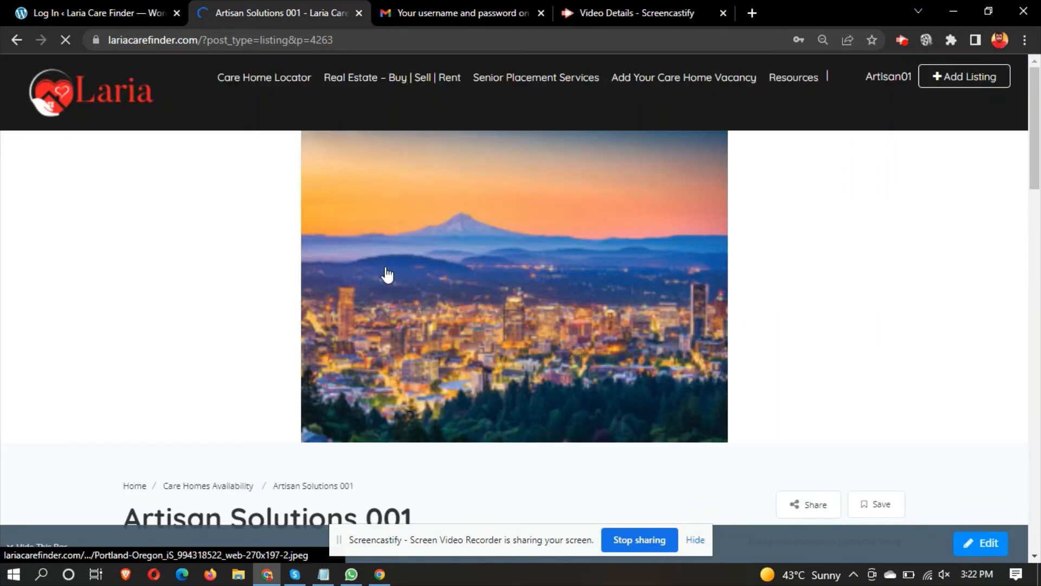
- Highlight the Artisan Solutions 001 title and the Care Homes Information heading on the listing
scroll(233, 263, "down", 5)
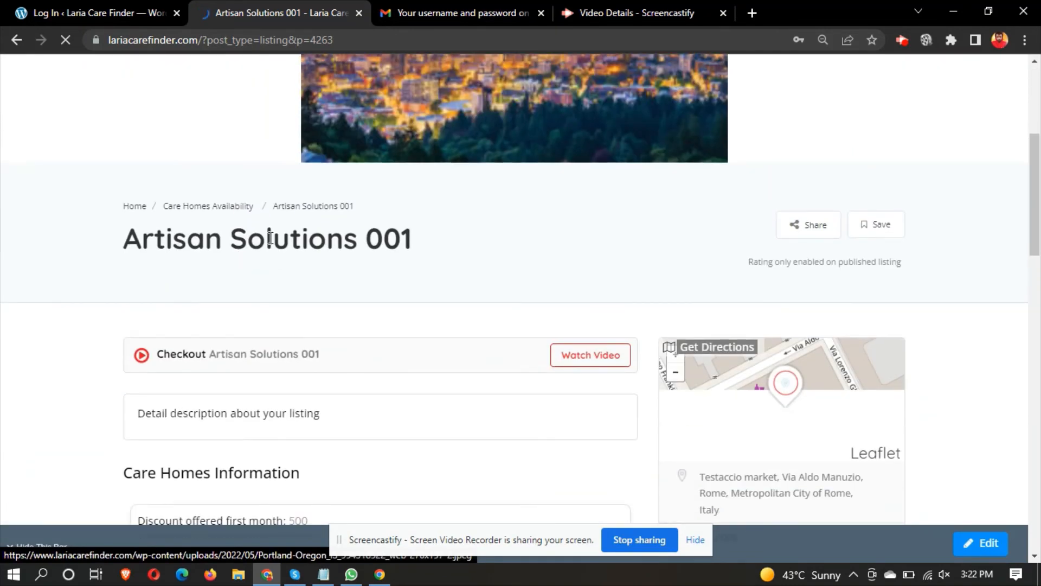
triple_click(270, 239)
scroll(362, 263, "down", 2)
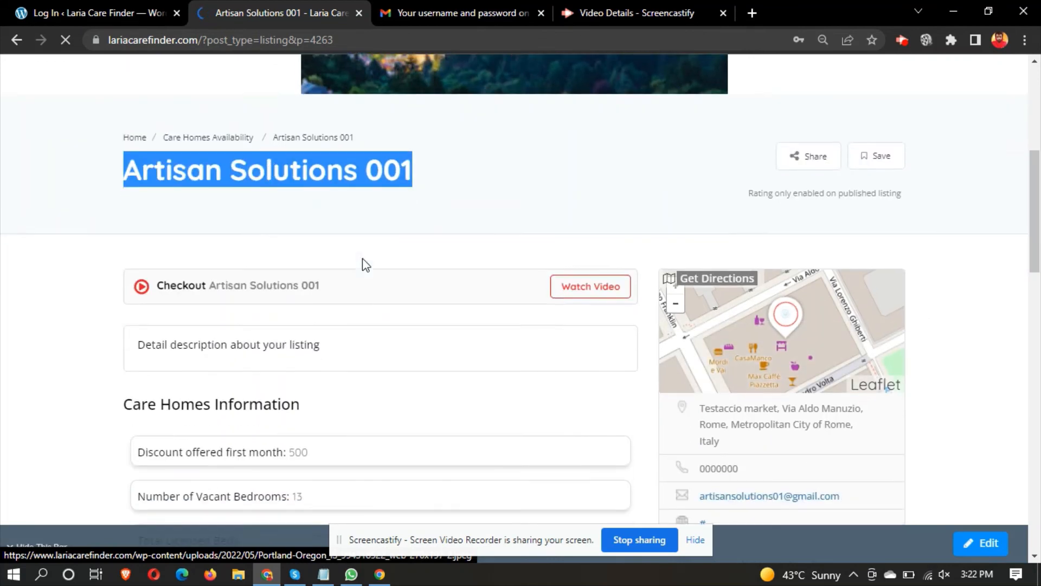
scroll(366, 265, "down", 2)
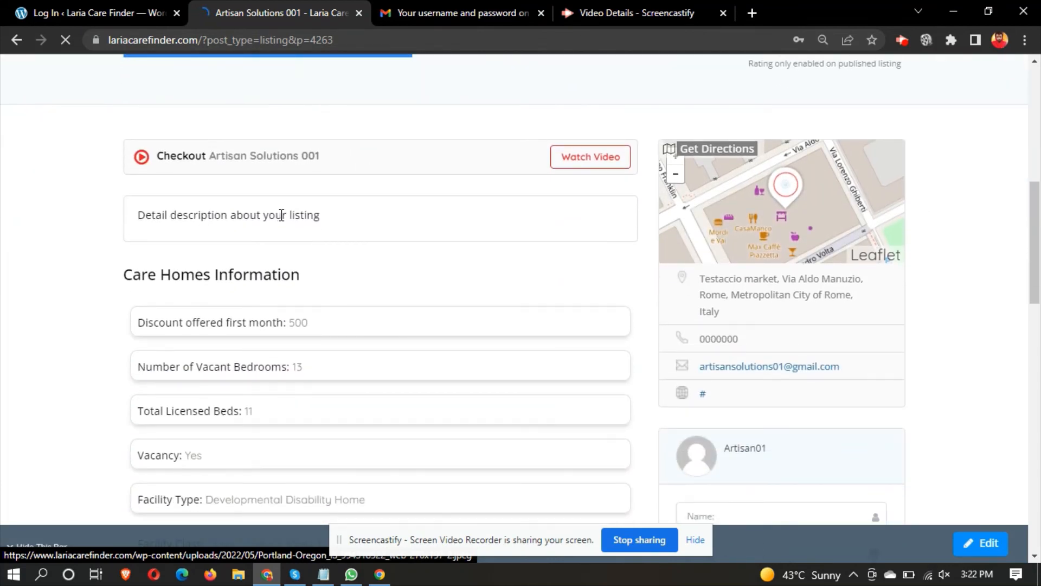
scroll(392, 240, "down", 3)
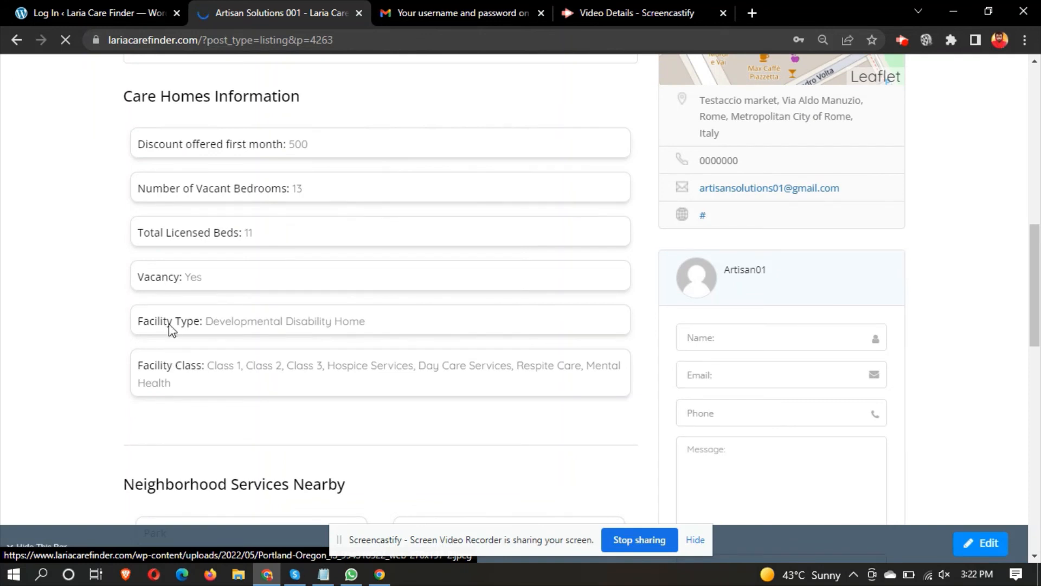
triple_click(217, 98)
- Highlight the Neighborhood Services Nearby, Additional Services and General Services headings further down
scroll(276, 226, "down", 4)
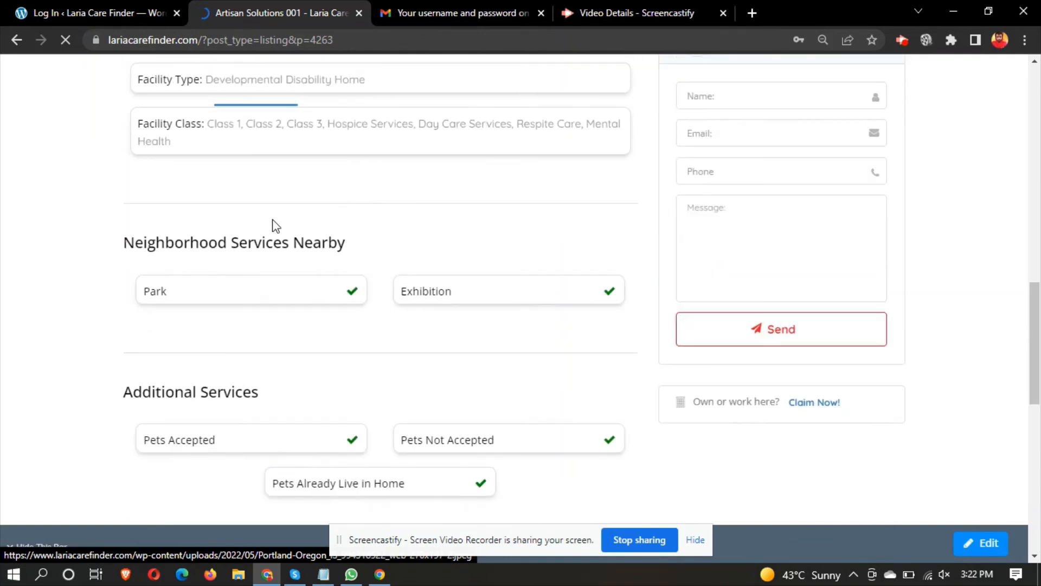
triple_click(226, 249)
scroll(226, 250, "down", 4)
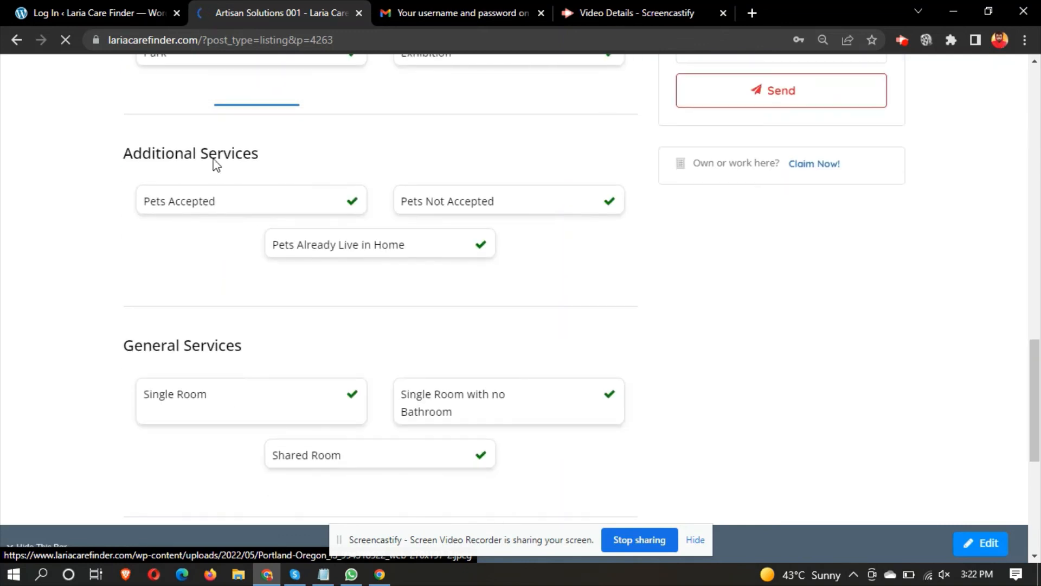
triple_click(189, 156)
scroll(222, 262, "down", 3)
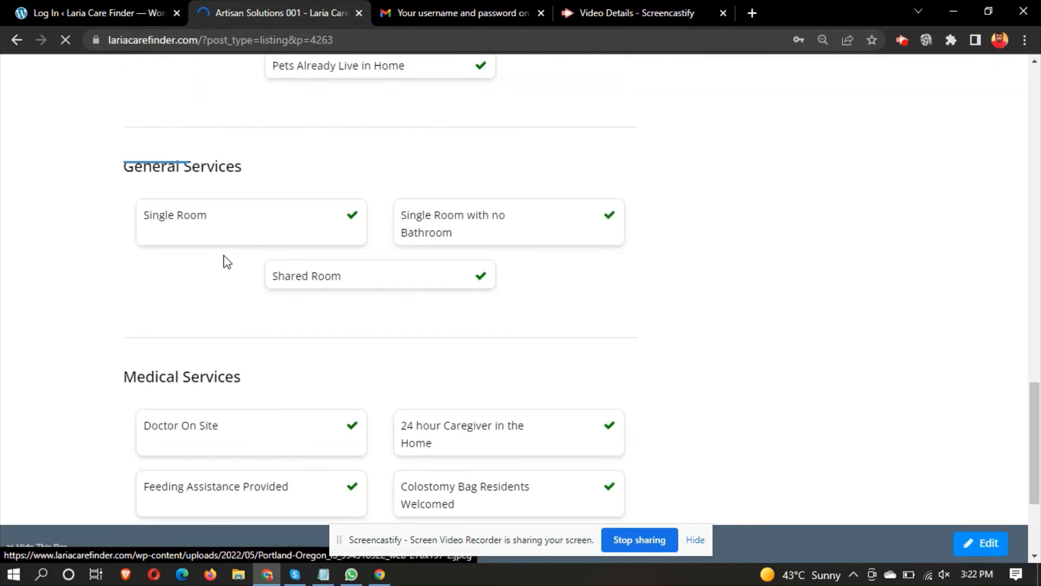
triple_click(180, 172)
scroll(205, 270, "down", 3)
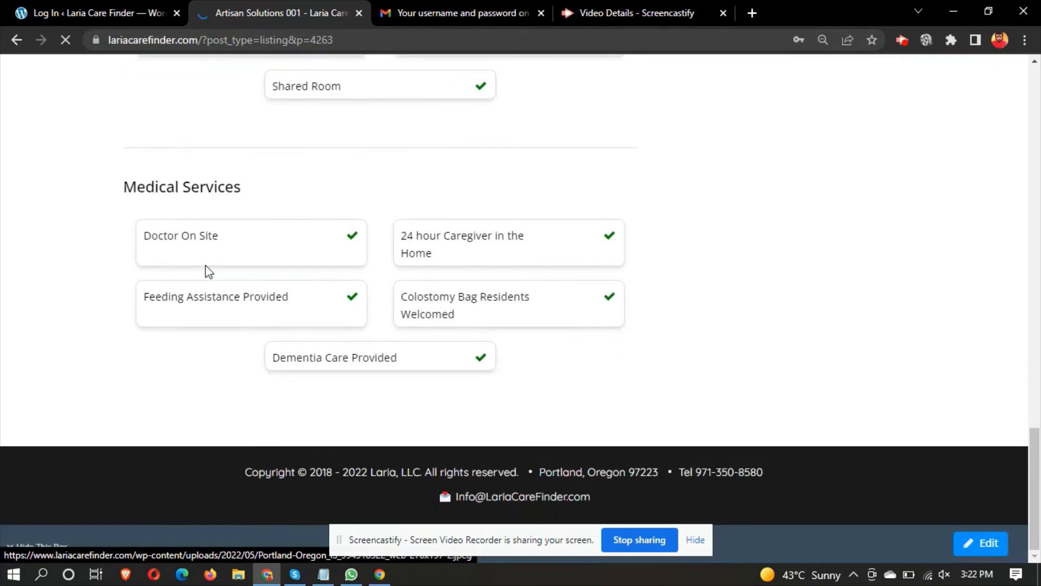
- Dismiss the word-definition card and Chrome password bubble while highlighting the Medical Services heading
left_click(365, 188)
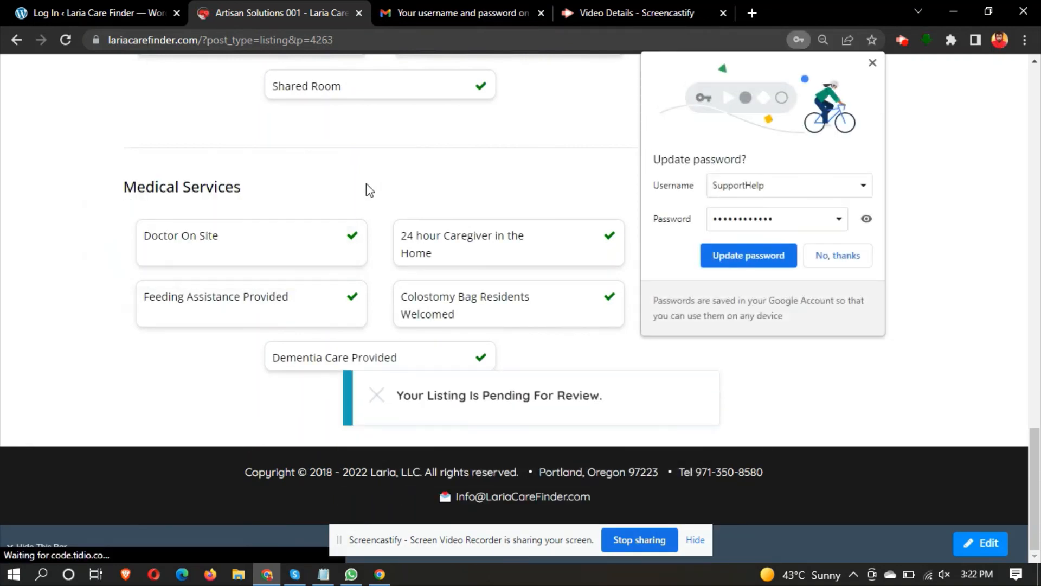
triple_click(194, 187)
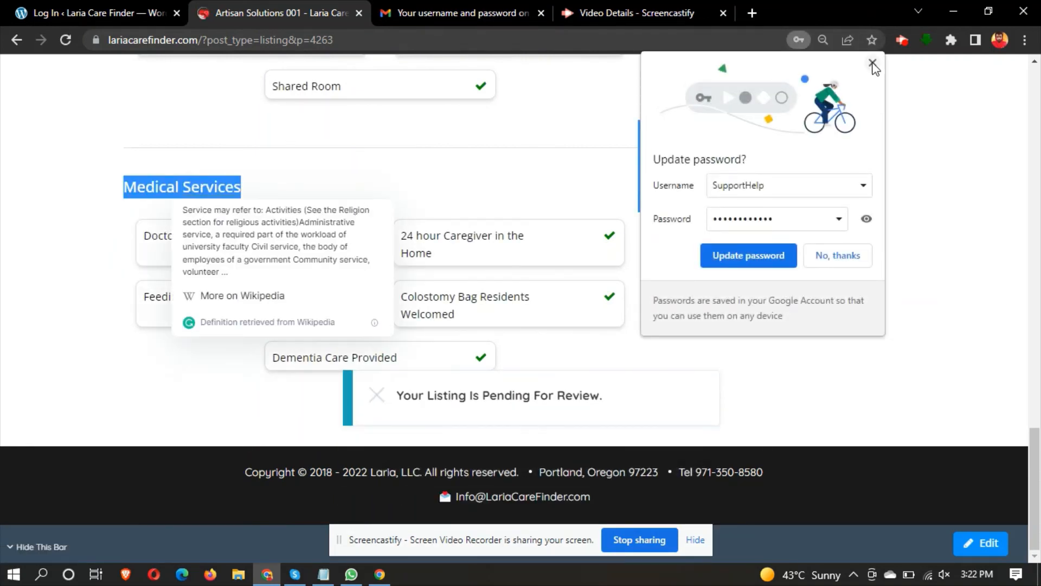
left_click(872, 64)
double_click(184, 183)
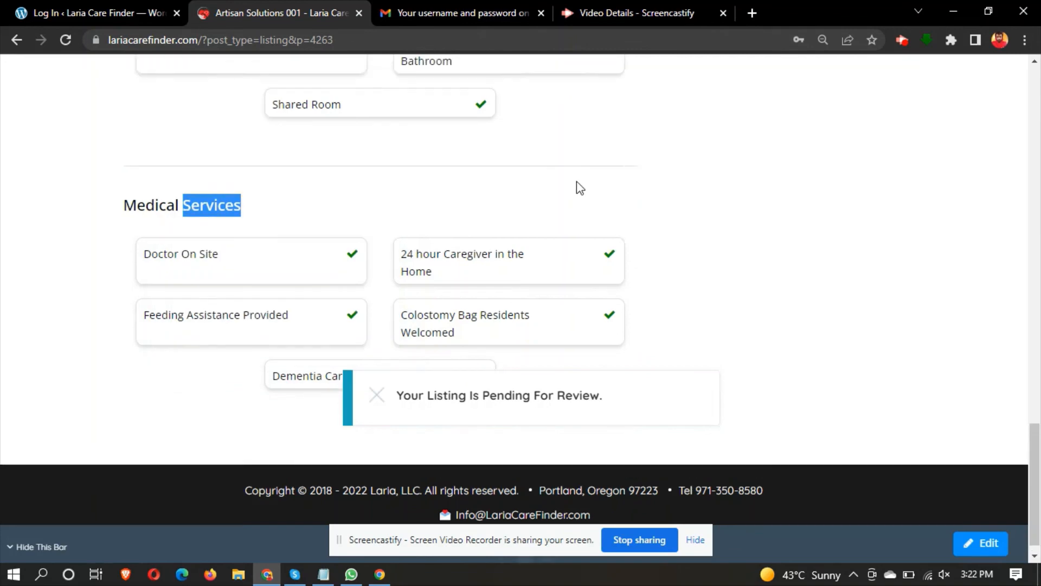
- Highlight the 'Your Listing Is Pending For Review' notice, then bring Notepad notes forward
scroll(577, 182, "up", 15)
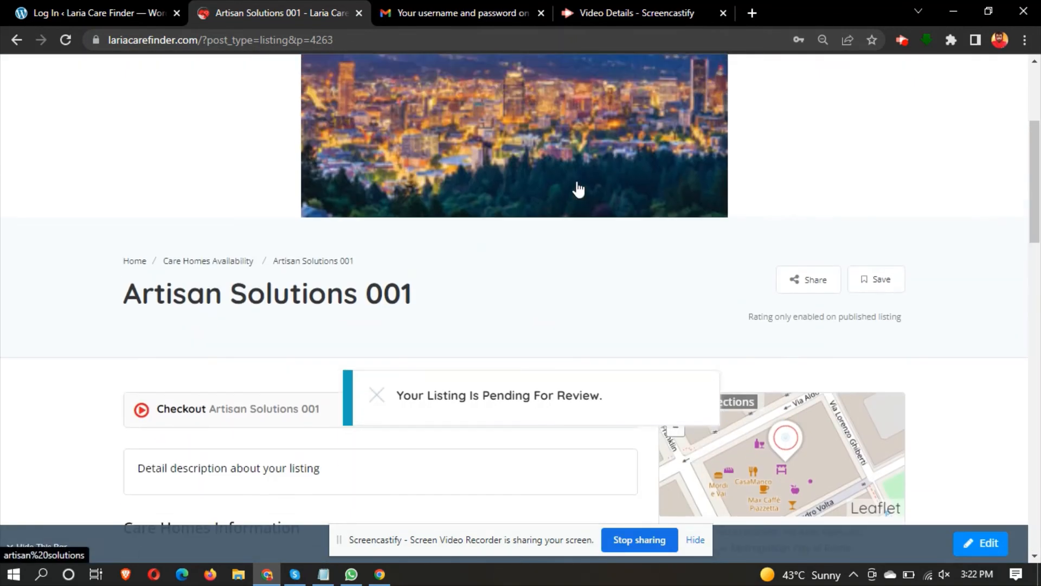
scroll(416, 310, "up", 4)
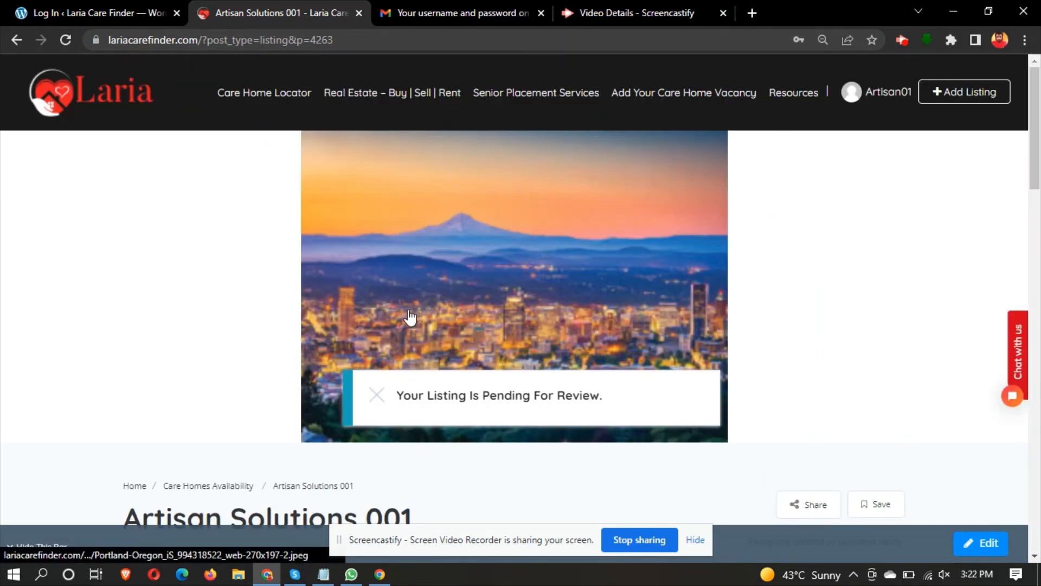
triple_click(472, 397)
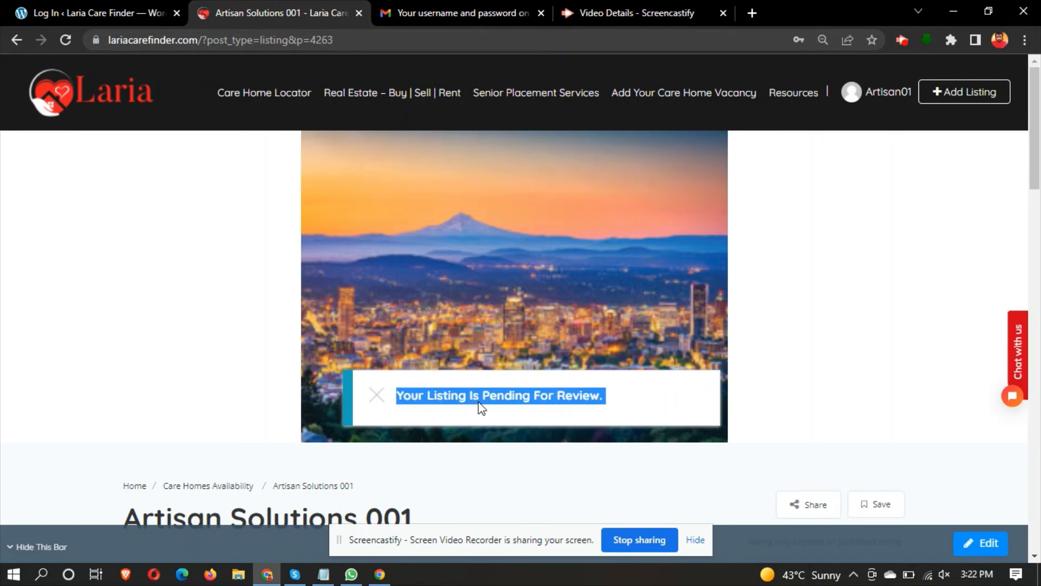
left_click(323, 574)
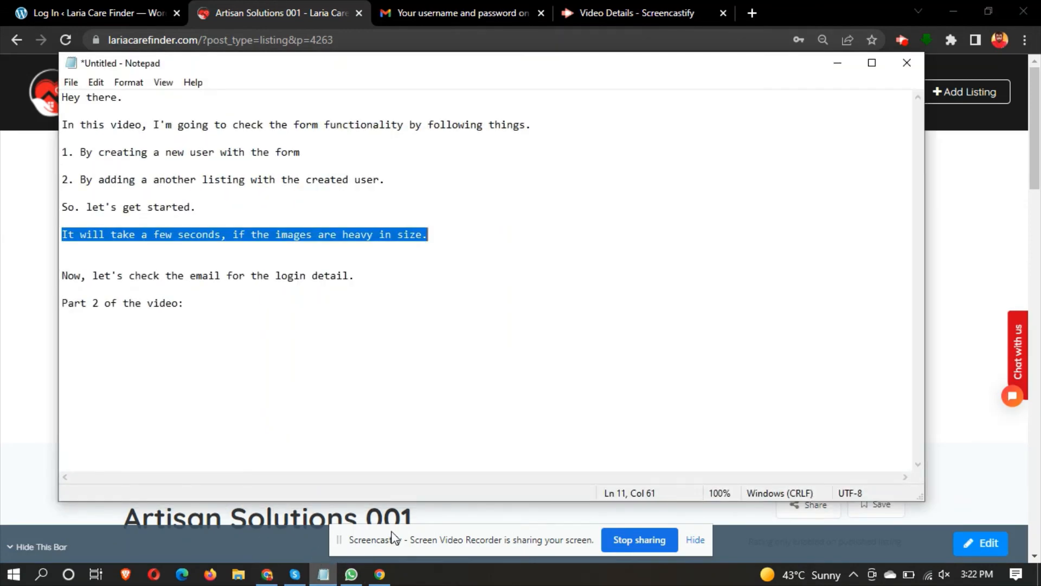